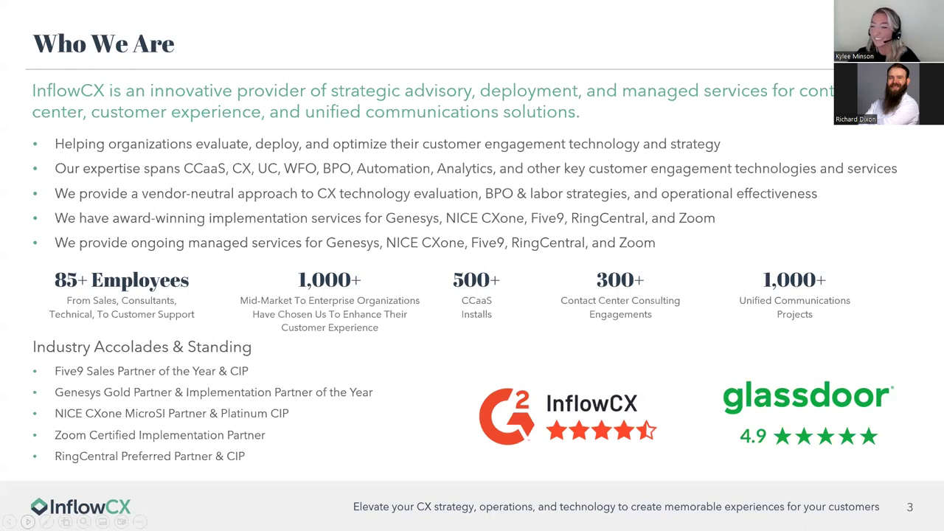
{"action": "key", "text": "Right"}
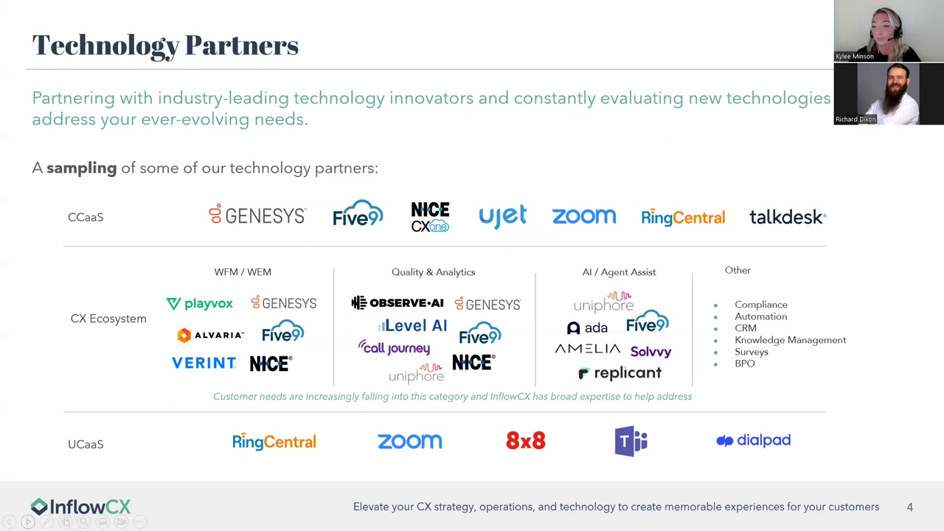
{"action": "key", "text": "Right"}
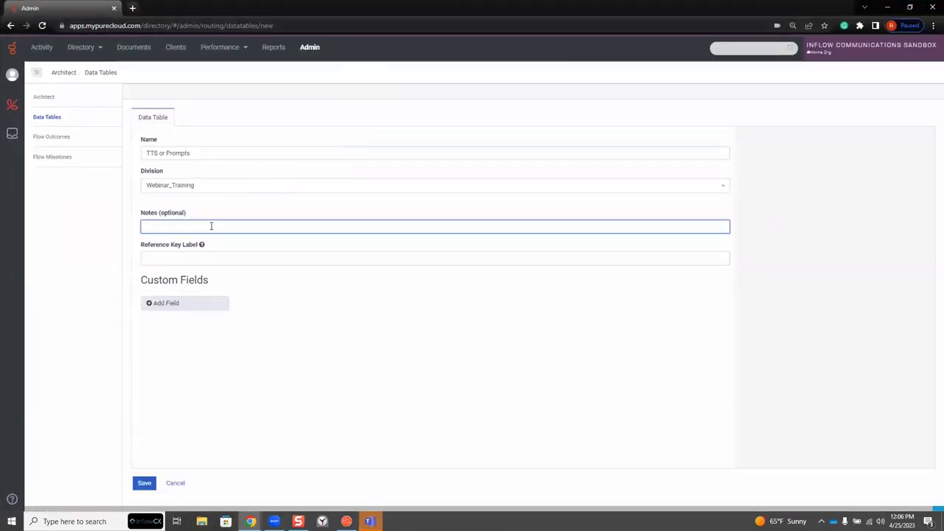
{"action": "left_click", "coordinate": [242, 258]}
{"action": "left_click", "coordinate": [194, 310]}
{"action": "left_click", "coordinate": [190, 332]}
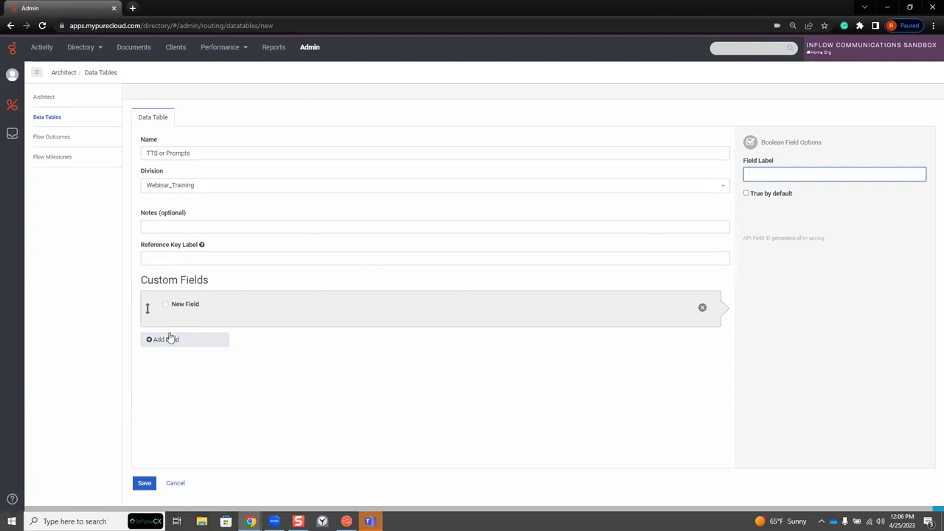
- Open the table fields of the existing "_Prompts lookup with TTS option" data table and review its Active, TTS and Prompt fields
{"action": "left_click", "coordinate": [55, 120]}
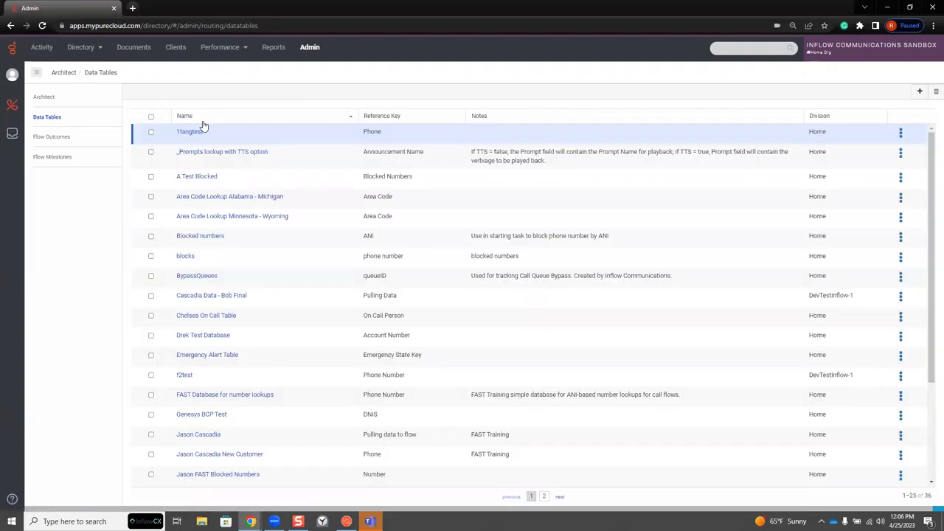
{"action": "left_click", "coordinate": [901, 153]}
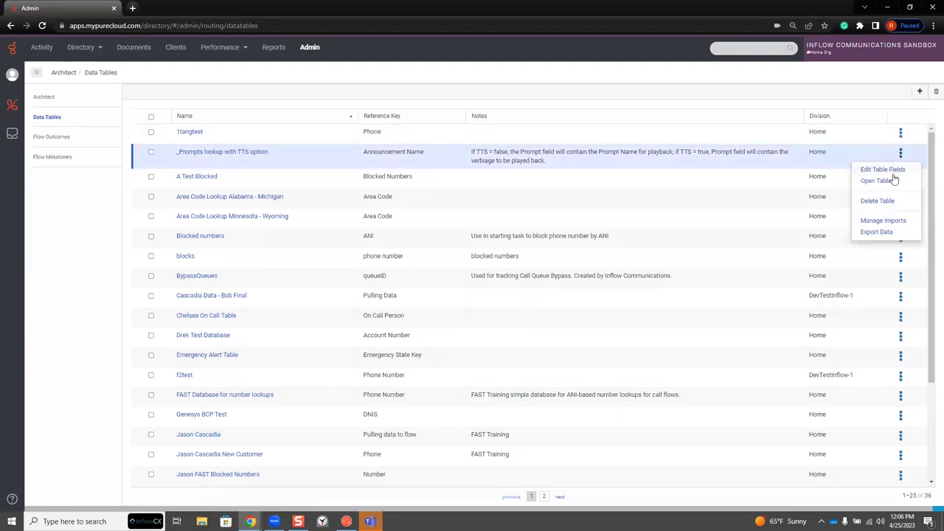
{"action": "left_click", "coordinate": [896, 176]}
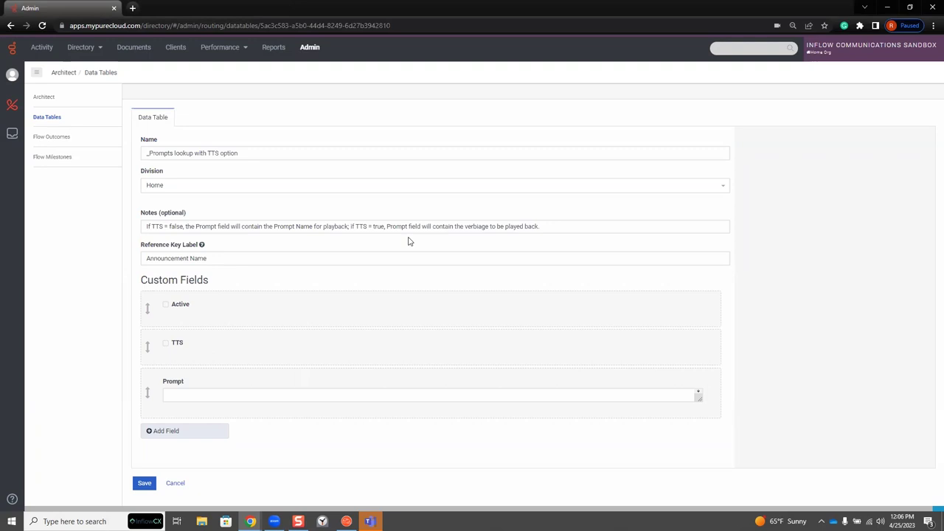
{"action": "left_click", "coordinate": [318, 310]}
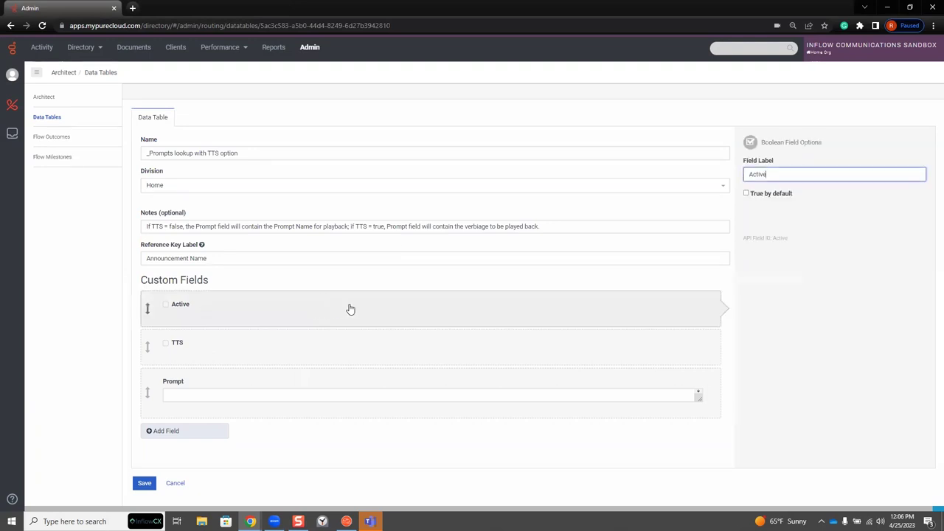
{"action": "left_click", "coordinate": [402, 355]}
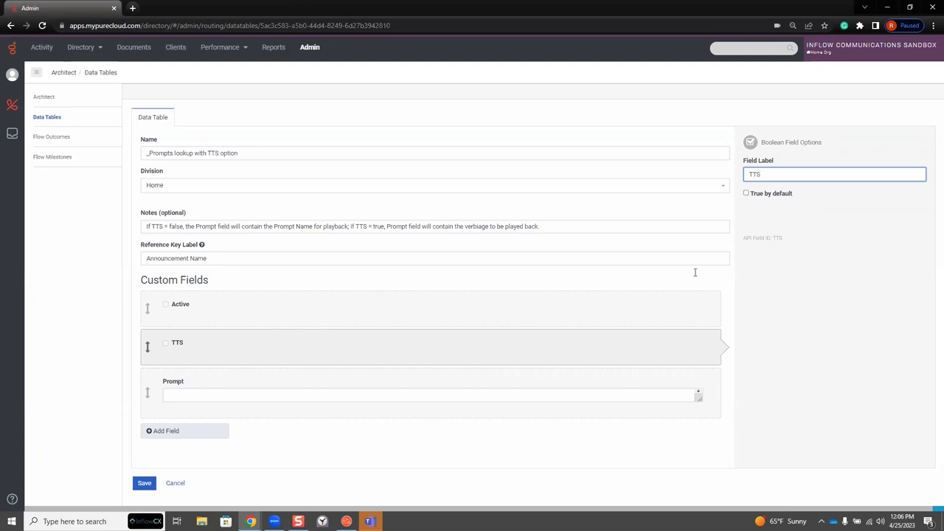
{"action": "left_click", "coordinate": [370, 381]}
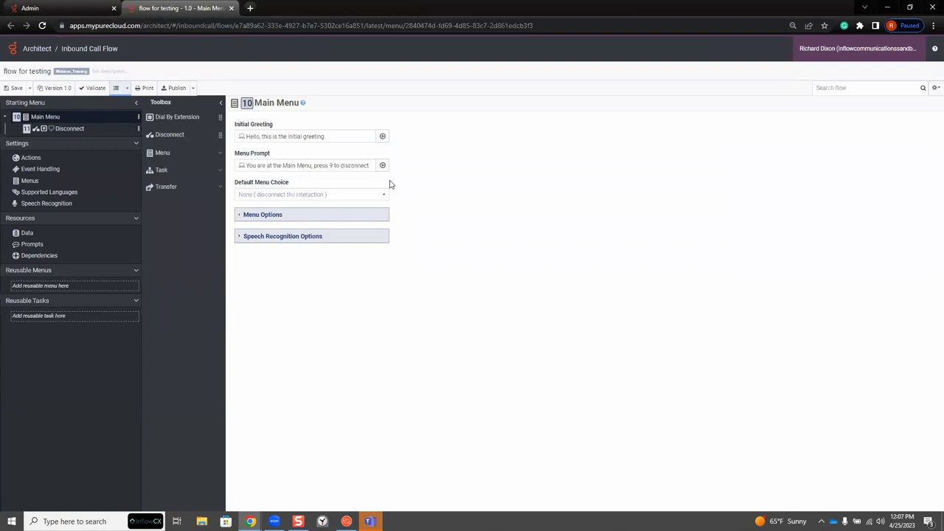
- Add a new reusable task to the "flow for testing" inbound call flow
{"action": "right_click", "coordinate": [63, 318]}
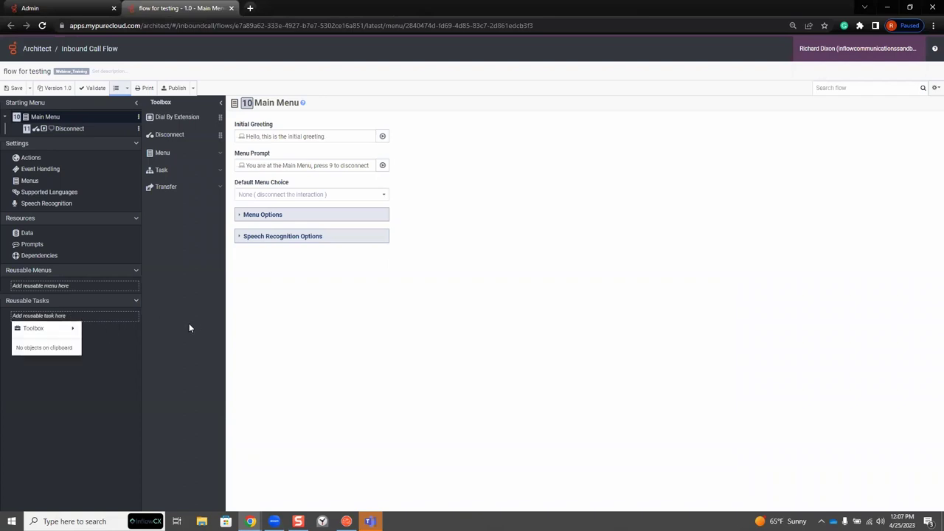
{"action": "mouse_move", "coordinate": [52, 329]}
{"action": "left_click", "coordinate": [93, 330]}
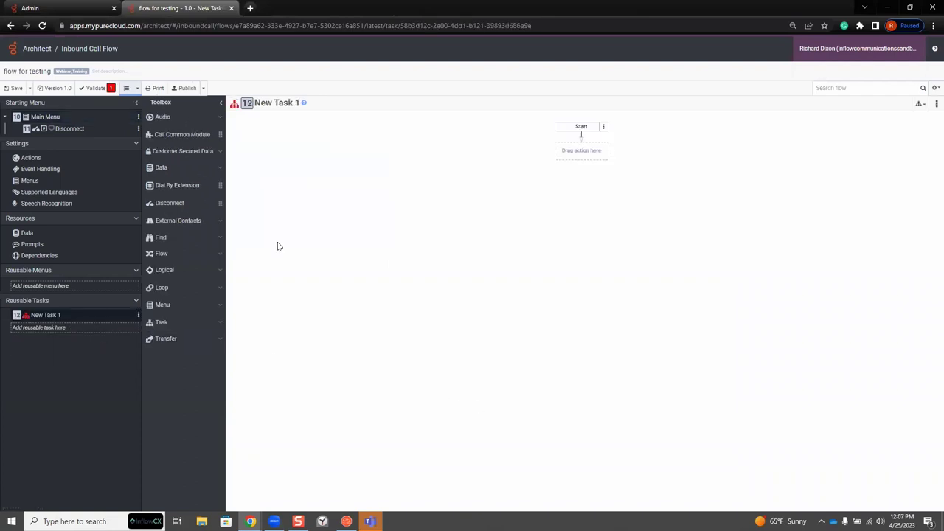
- Add a Data Table Lookup action below the task's Start and assign it the "_Prompts lookup with TTS option" data table
{"action": "right_click", "coordinate": [595, 154]}
{"action": "mouse_move", "coordinate": [590, 170]}
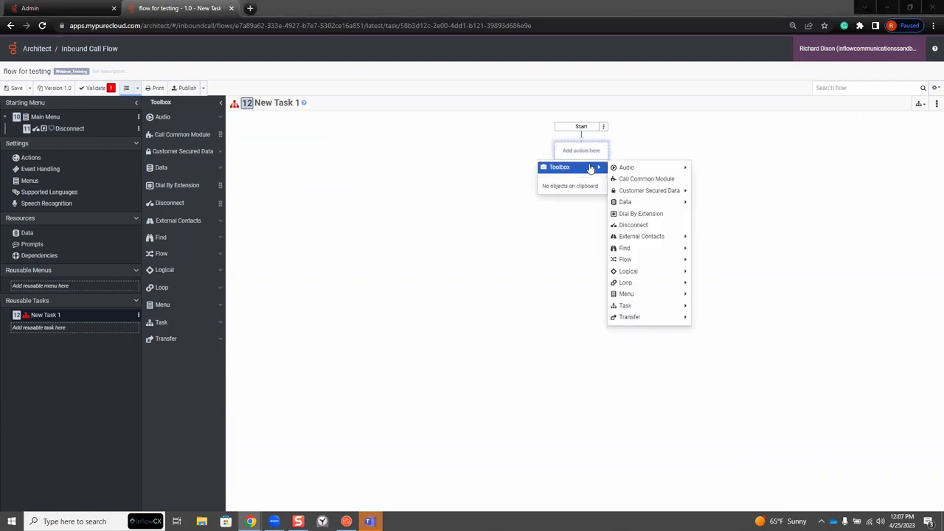
{"action": "mouse_move", "coordinate": [659, 203]}
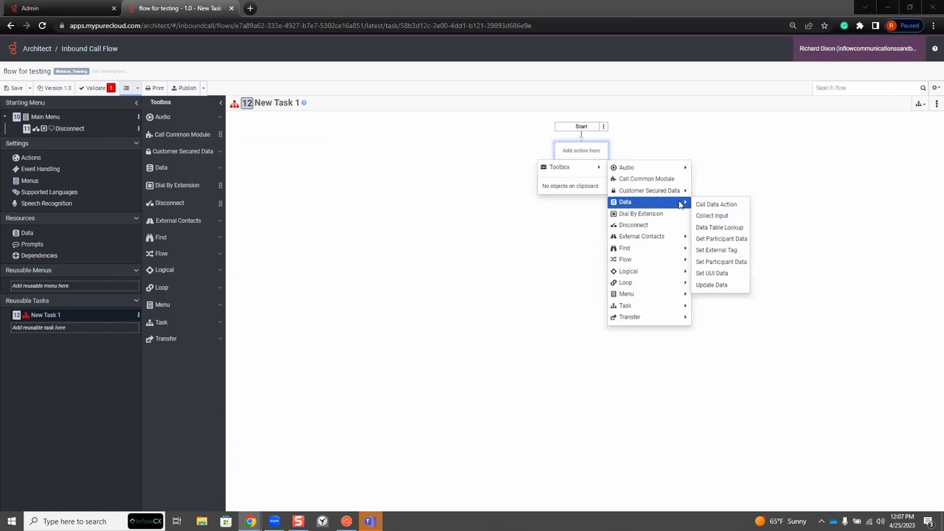
{"action": "left_click", "coordinate": [740, 229]}
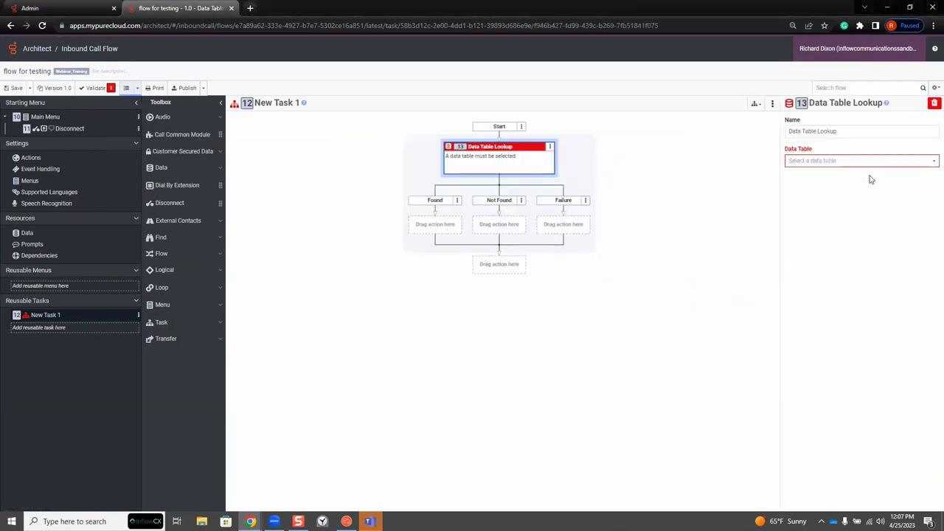
{"action": "left_click", "coordinate": [862, 162]}
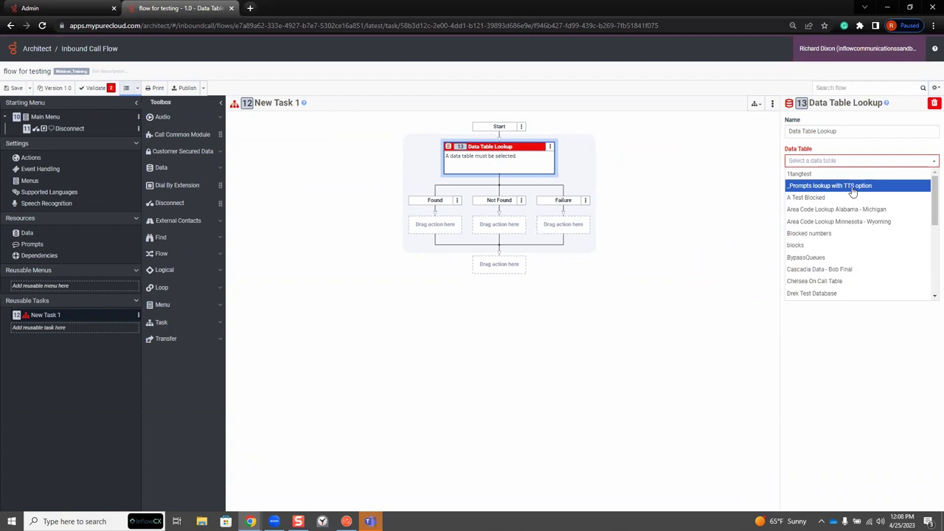
{"action": "left_click", "coordinate": [855, 190]}
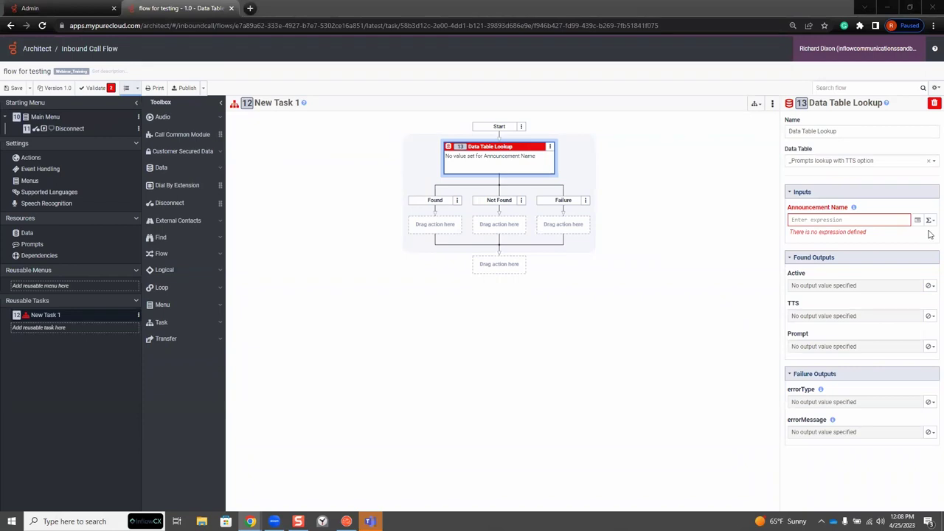
- Try to set the lookup's Announcement Name input to the expression PROMPT_NAME
{"action": "left_click", "coordinate": [835, 220]}
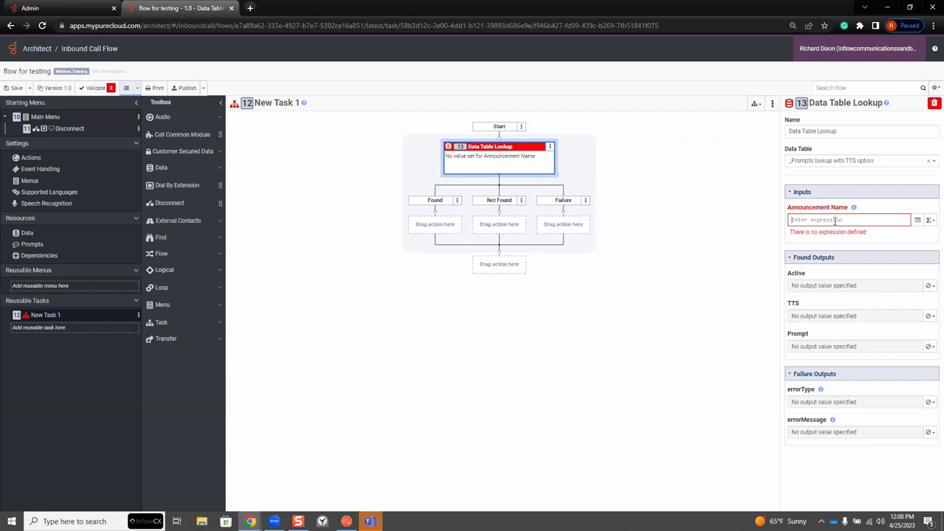
{"action": "left_click", "coordinate": [835, 220]}
{"action": "type", "text": "Pr"}
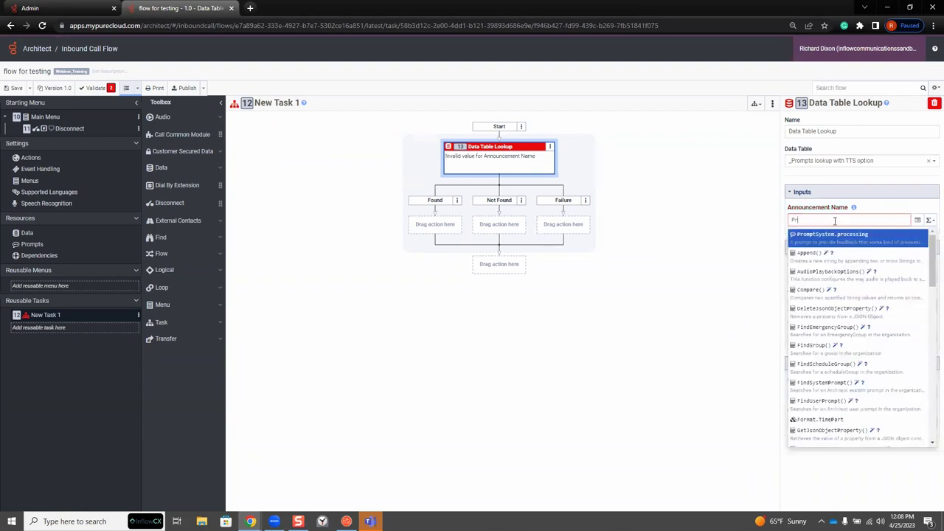
{"action": "type", "text": "ompt_Name"}
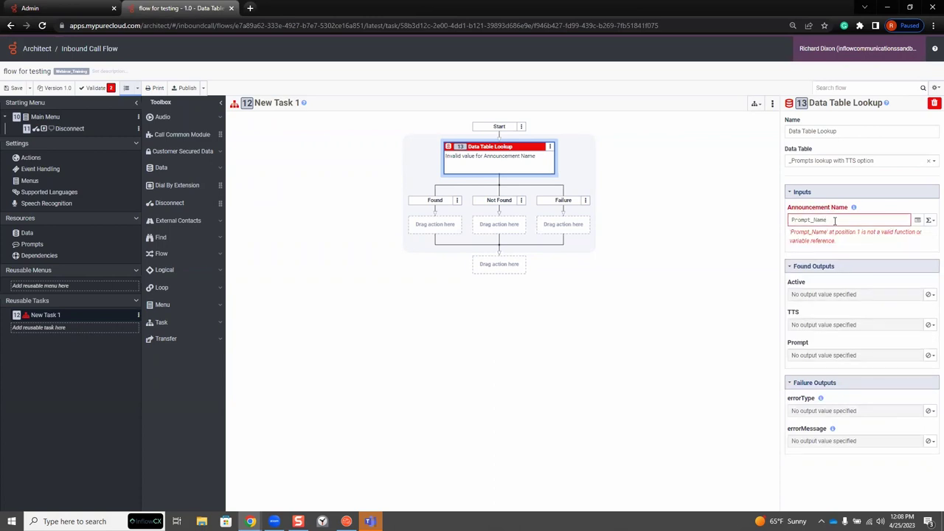
{"action": "key", "text": "BackSpace"}
{"action": "key", "text": "BackSpace"}
{"action": "key", "text": "BackSpace"}
{"action": "key", "text": "BackSpace"}
{"action": "key", "text": "BackSpace"}
{"action": "key", "text": "BackSpace"}
{"action": "key", "text": "BackSpace"}
{"action": "key", "text": "BackSpace"}
{"action": "key", "text": "BackSpace"}
{"action": "type", "text": "PROMPT"}
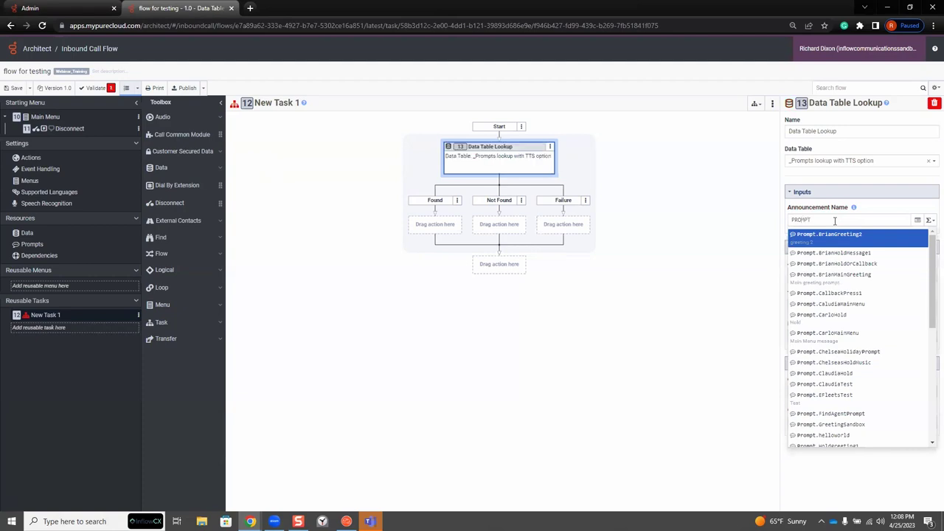
{"action": "type", "text": "_NAME"}
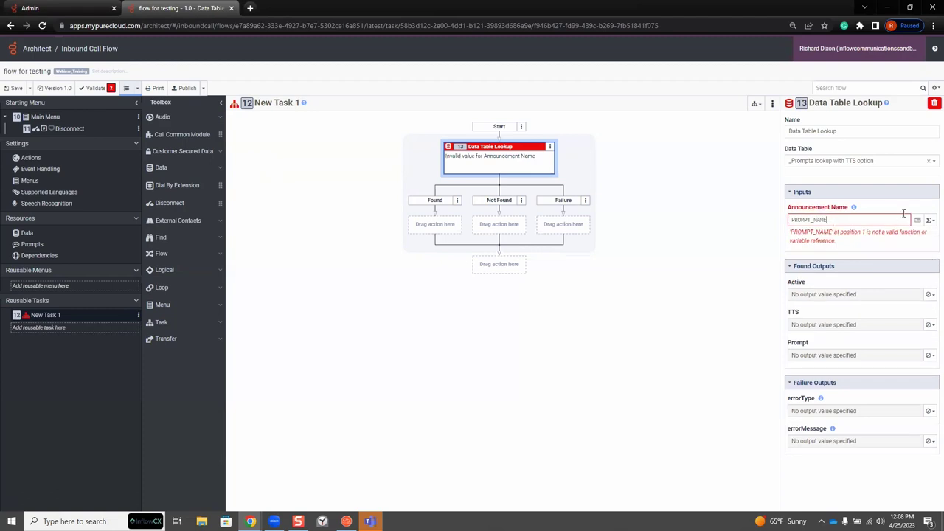
- Switch the lookup's Announcement Name input from an expression to a plain value and set it to PROMPT_NAME
{"action": "left_click", "coordinate": [931, 220]}
{"action": "left_click", "coordinate": [895, 251]}
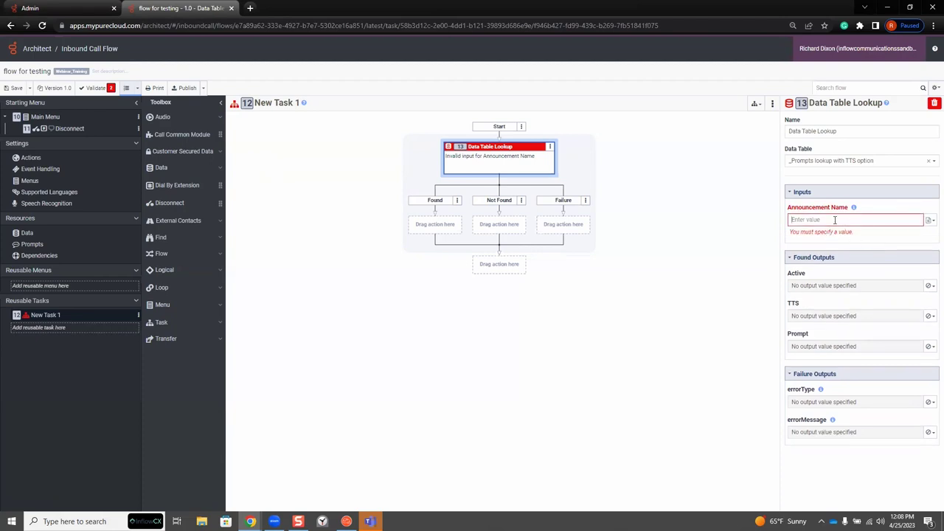
{"action": "type", "text": "PE"}
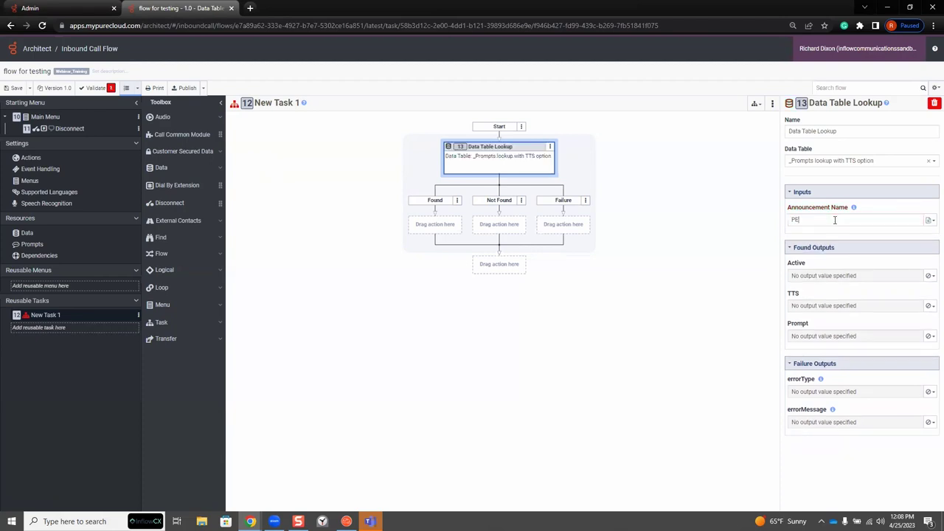
{"action": "key", "text": "BackSpace"}
{"action": "type", "text": "ROMPT_NAME"}
- Store the lookup's Active found output in the variable Flow.Prompt_Active
{"action": "left_click", "coordinate": [931, 276]}
{"action": "left_click", "coordinate": [900, 291]}
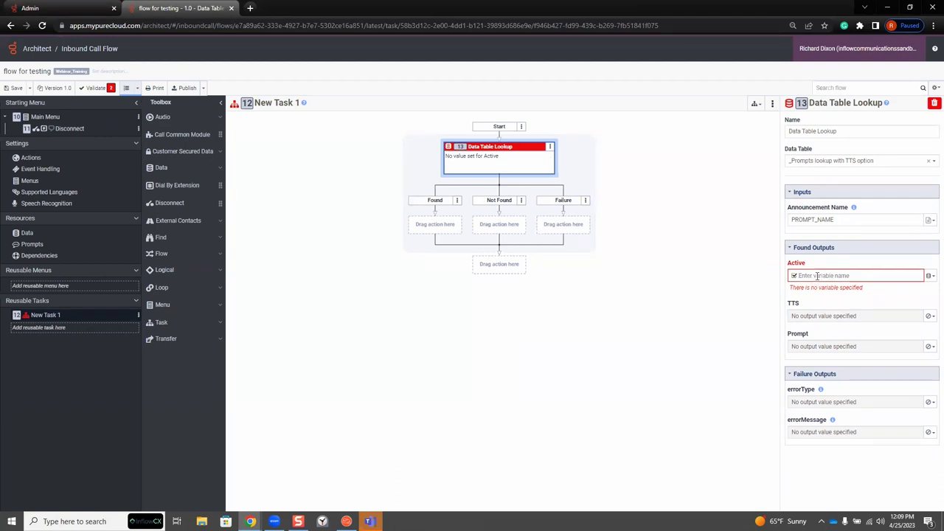
{"action": "type", "text": "Flow.Prompt_Acti"}
{"action": "key", "text": "BackSpace"}
{"action": "key", "text": "BackSpace"}
{"action": "key", "text": "BackSpace"}
{"action": "key", "text": "BackSpace"}
{"action": "key", "text": "BackSpace"}
{"action": "type", "text": "ctive"}
{"action": "key", "text": "Return"}
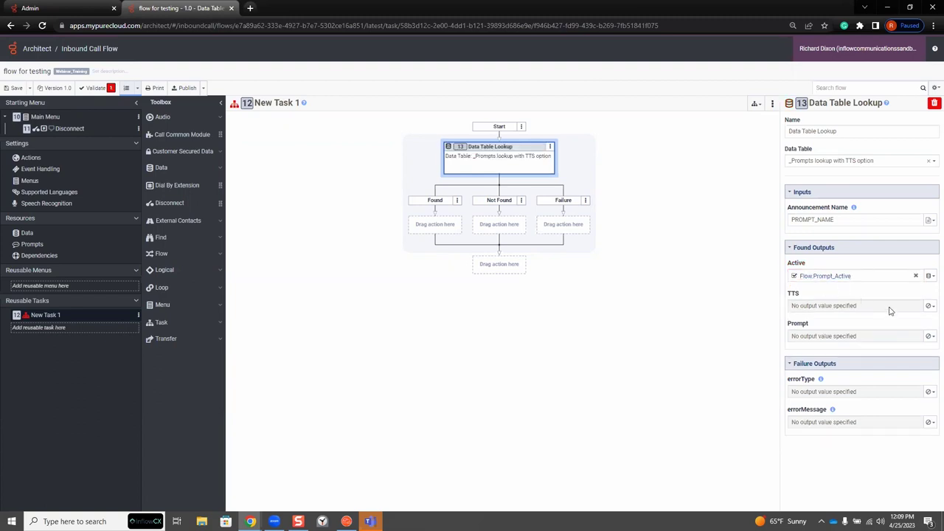
- Store the lookup's TTS found output in the variable Flow.PromptTTS_ACTIVE
{"action": "left_click", "coordinate": [930, 306]}
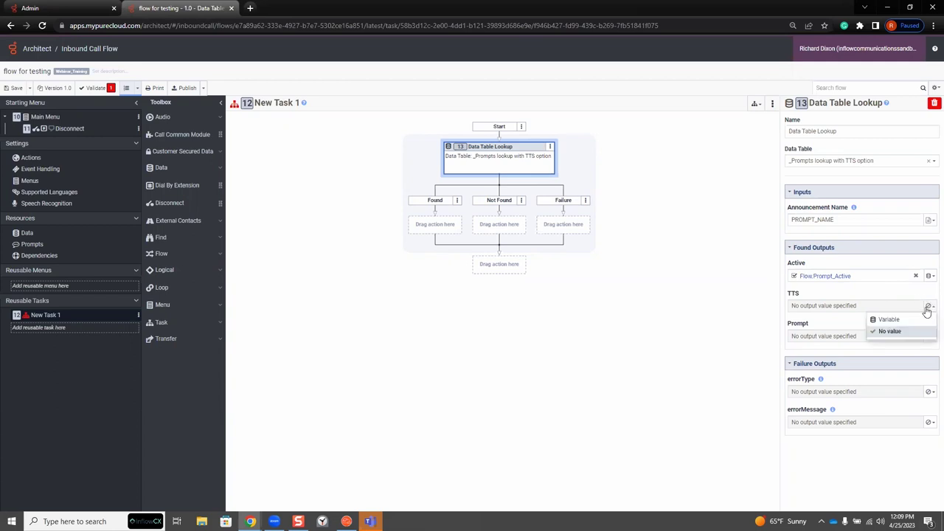
{"action": "left_click", "coordinate": [898, 322]}
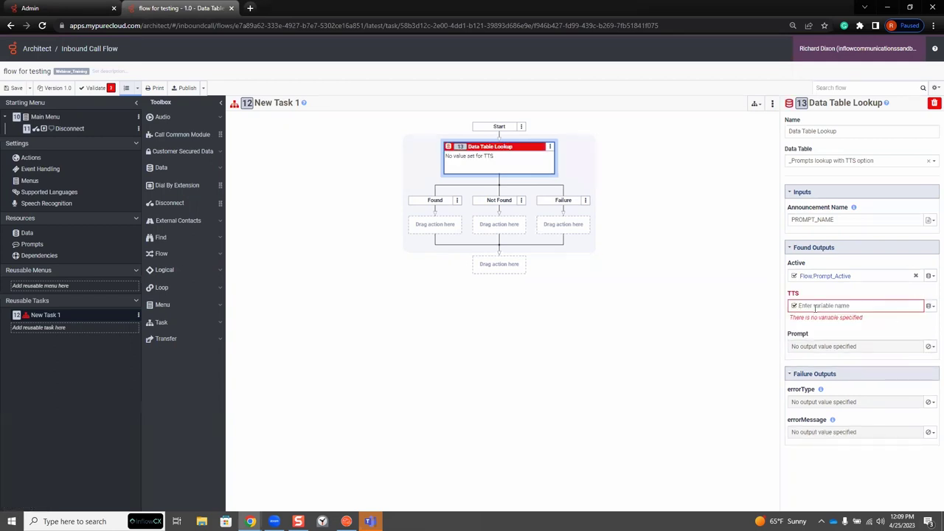
{"action": "type", "text": "Flow"}
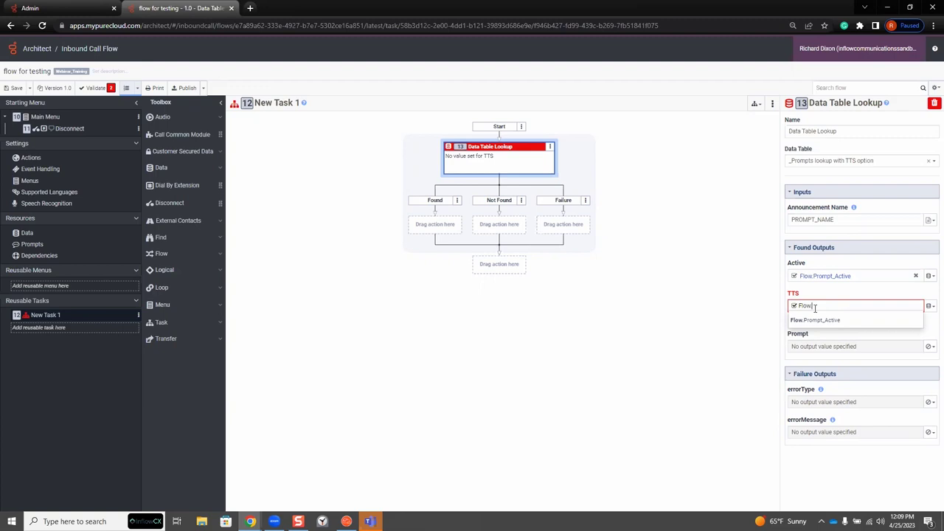
{"action": "type", "text": ".PromptTTS"}
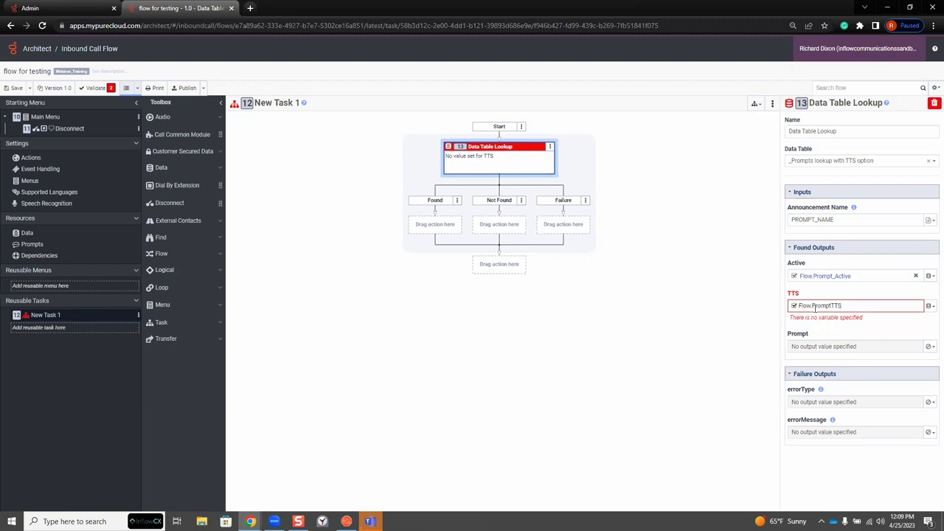
{"action": "type", "text": "_ACTIVE"}
{"action": "key", "text": "Return"}
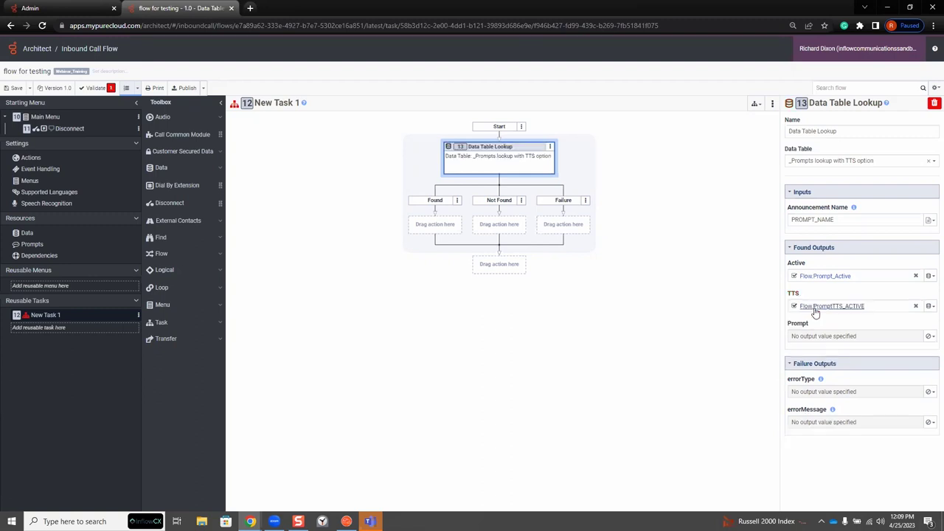
- Store the lookup's Prompt found output in the variable Flow.TTS_or_Name_of_Prompt
{"action": "left_click", "coordinate": [930, 336]}
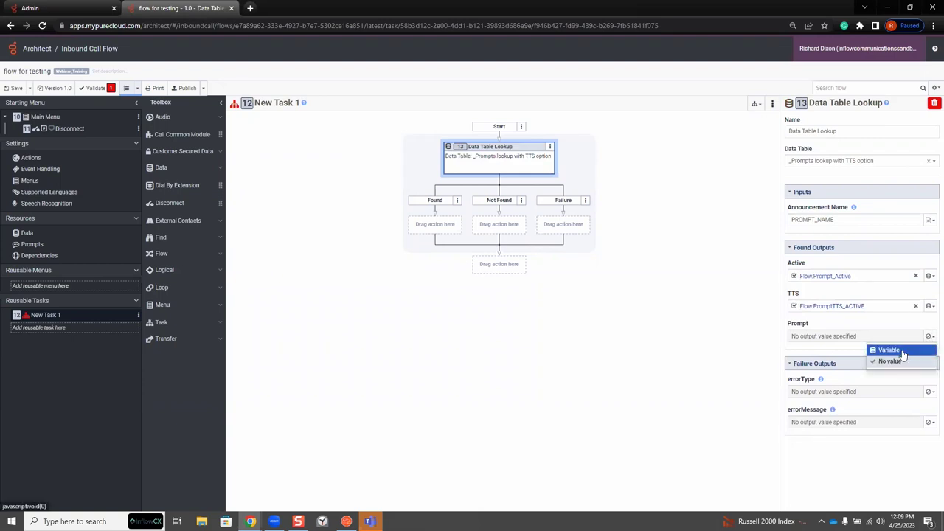
{"action": "left_click", "coordinate": [902, 351]}
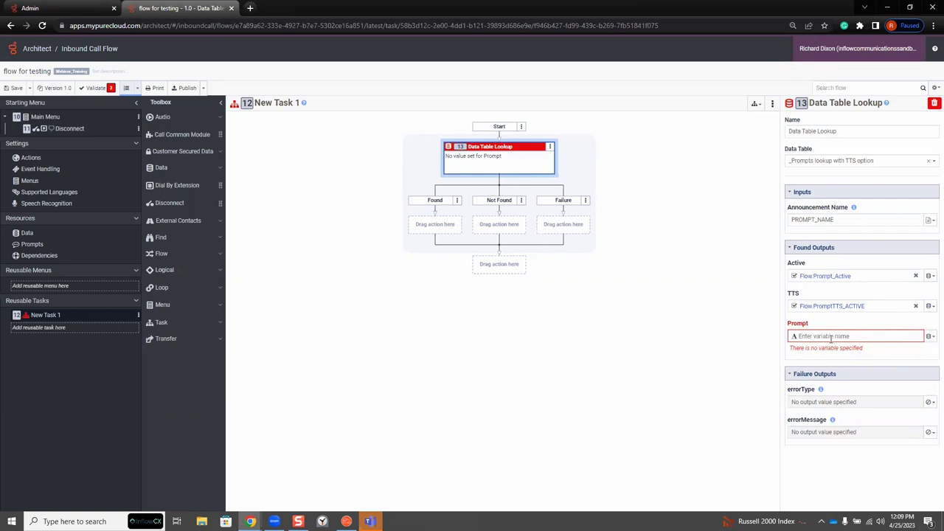
{"action": "type", "text": "Flo"}
{"action": "type", "text": "w"}
{"action": "type", "text": ".TTS"}
{"action": "type", "text": "_of_"}
{"action": "type", "text": "N"}
{"action": "type", "text": "ame"}
{"action": "type", "text": "_o"}
{"action": "type", "text": "f_Prompt"}
{"action": "left_click", "coordinate": [856, 317]}
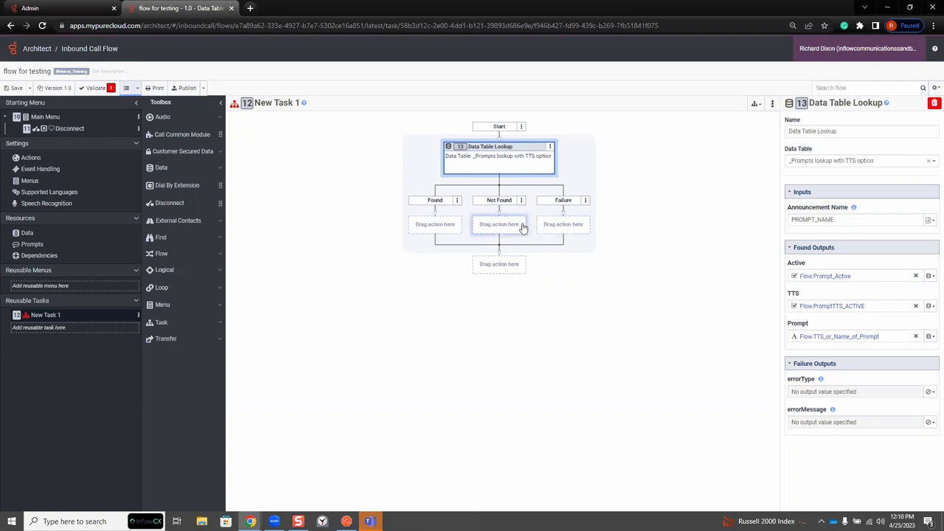
- Add a Decision action to the Found path of the data table lookup
{"action": "left_click", "coordinate": [455, 226]}
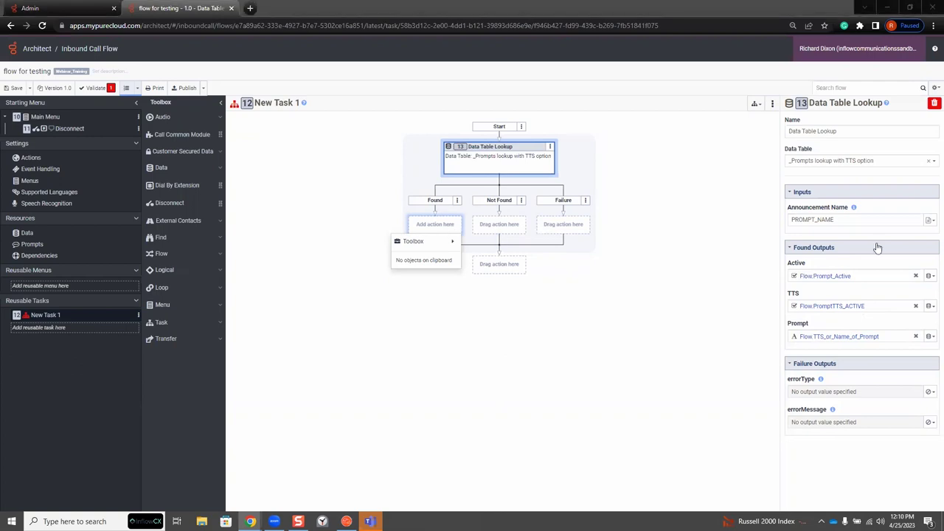
{"action": "mouse_move", "coordinate": [450, 243]}
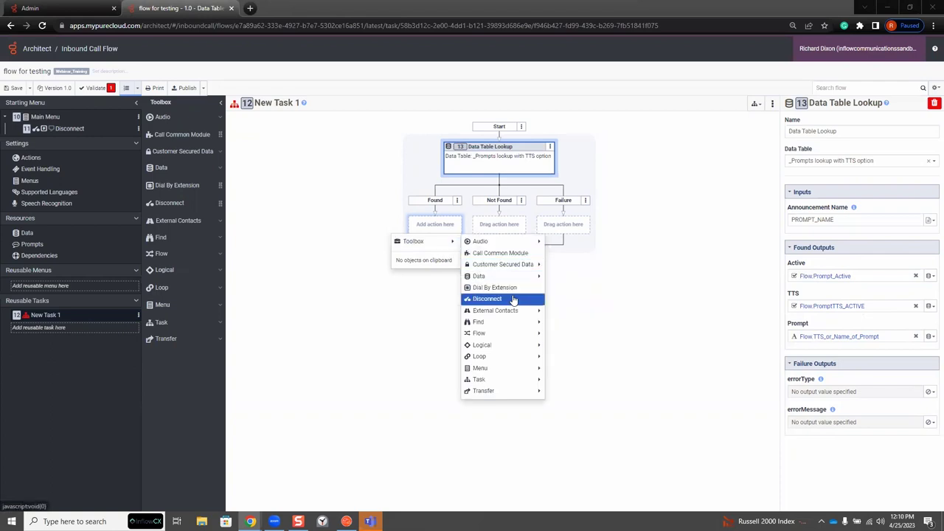
{"action": "mouse_move", "coordinate": [516, 345]}
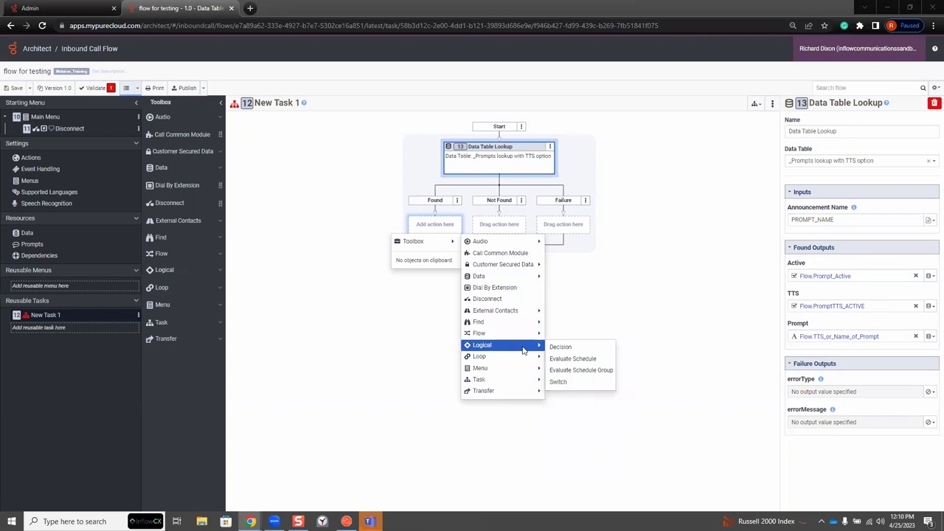
{"action": "left_click", "coordinate": [576, 350]}
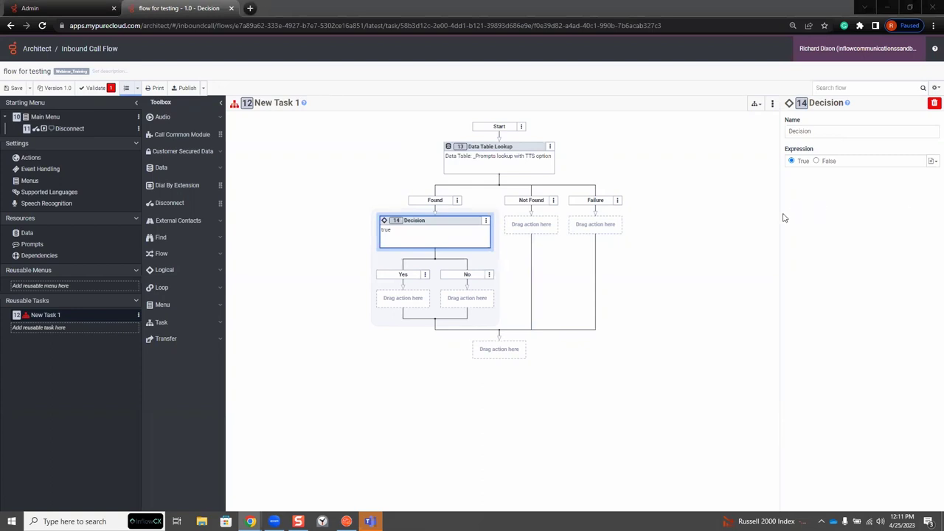
- Switch the new decision's condition from a literal to an expression and set it to Flow.Prompt_Active
{"action": "left_click", "coordinate": [931, 161]}
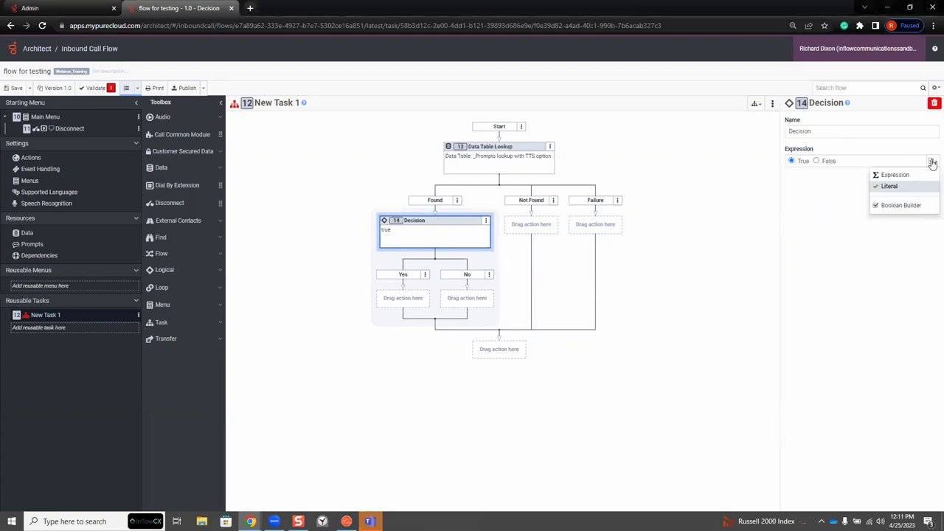
{"action": "left_click", "coordinate": [906, 176]}
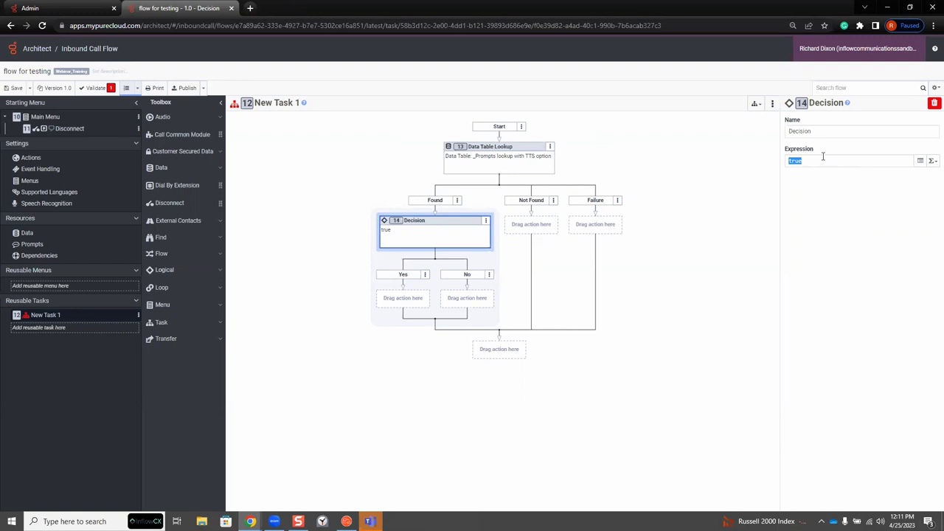
{"action": "type", "text": "Flow."}
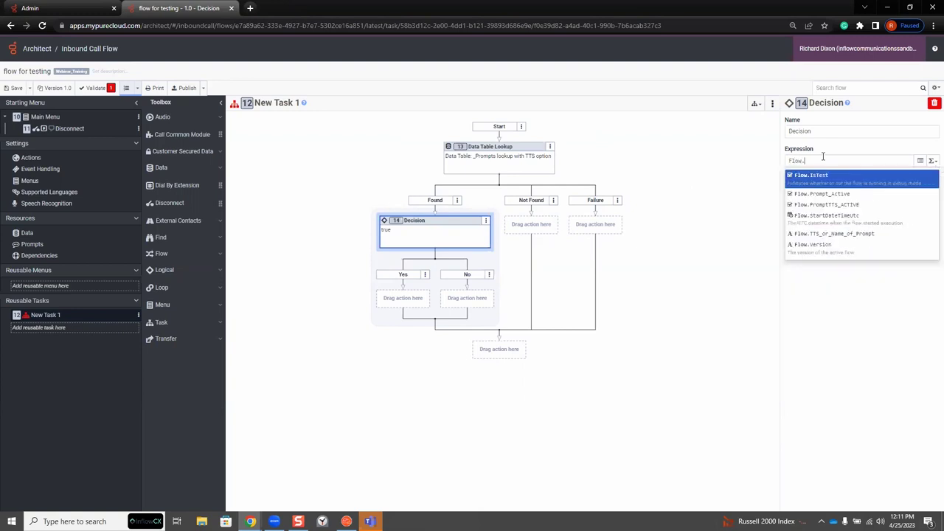
{"action": "type", "text": "P"}
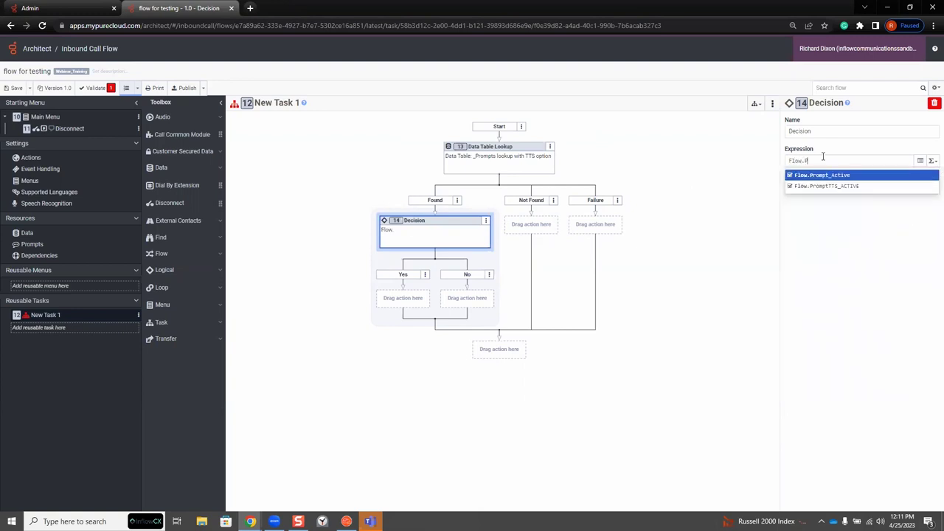
{"action": "type", "text": "romp"}
{"action": "left_click", "coordinate": [840, 177]}
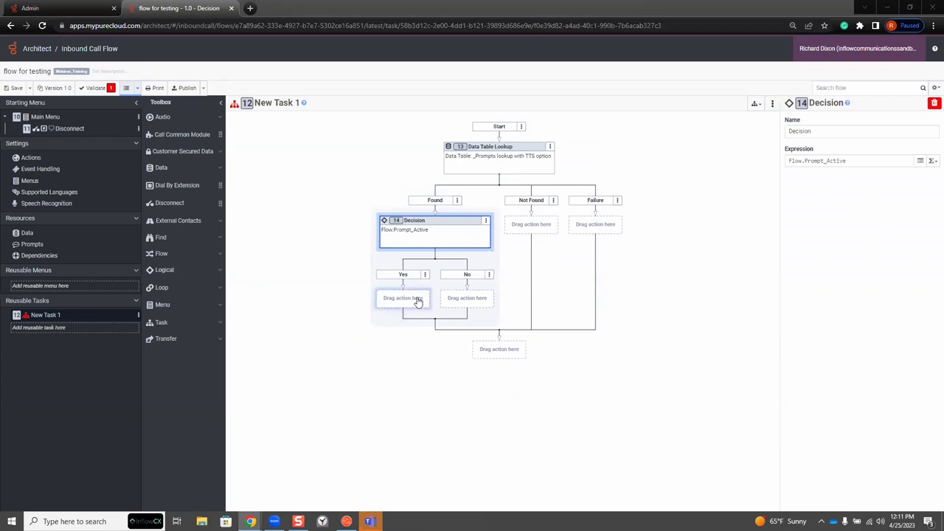
- Add a second Decision action to the Yes path of the Flow.Prompt_Active decision
{"action": "left_click", "coordinate": [417, 302]}
{"action": "mouse_move", "coordinate": [391, 315]}
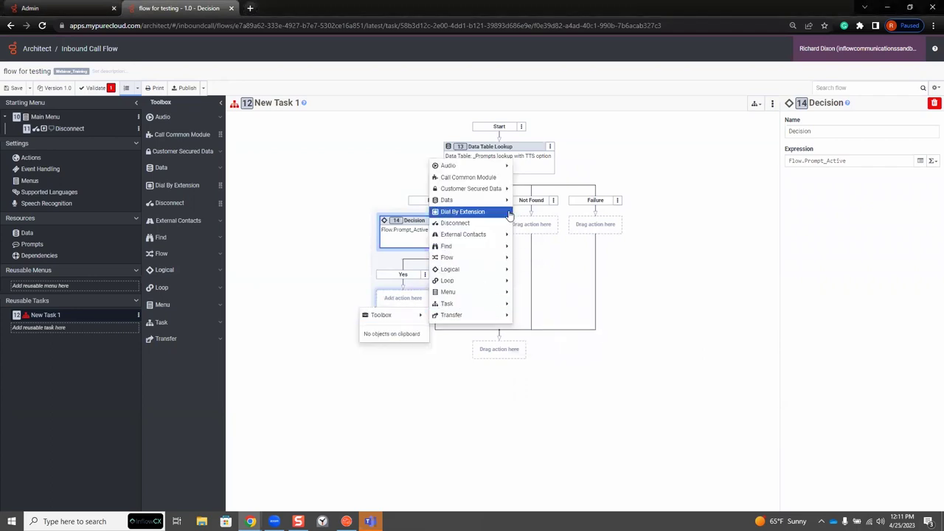
{"action": "mouse_move", "coordinate": [473, 276]}
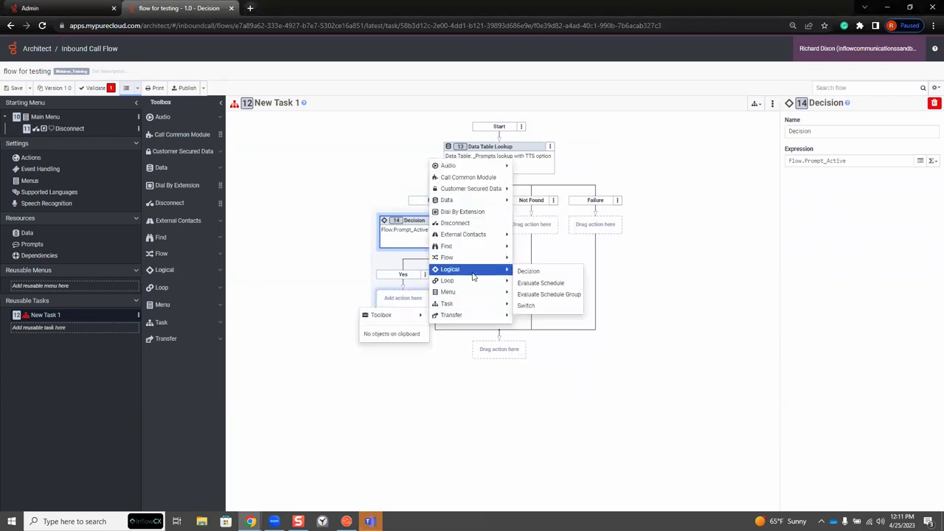
{"action": "left_click", "coordinate": [528, 272]}
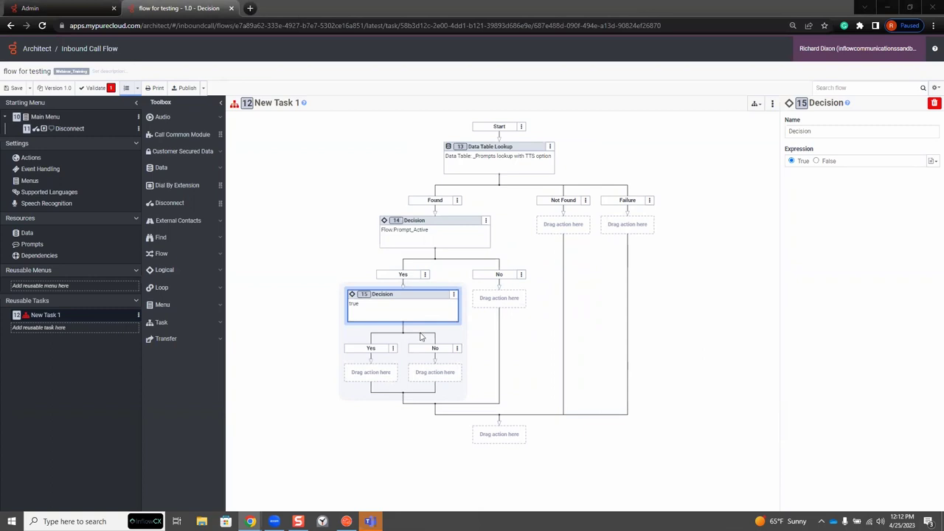
- Switch the nested decision's condition to an expression and set it to Flow.PromptTTS_ACTIVE
{"action": "left_click", "coordinate": [932, 161]}
{"action": "left_click", "coordinate": [880, 188]}
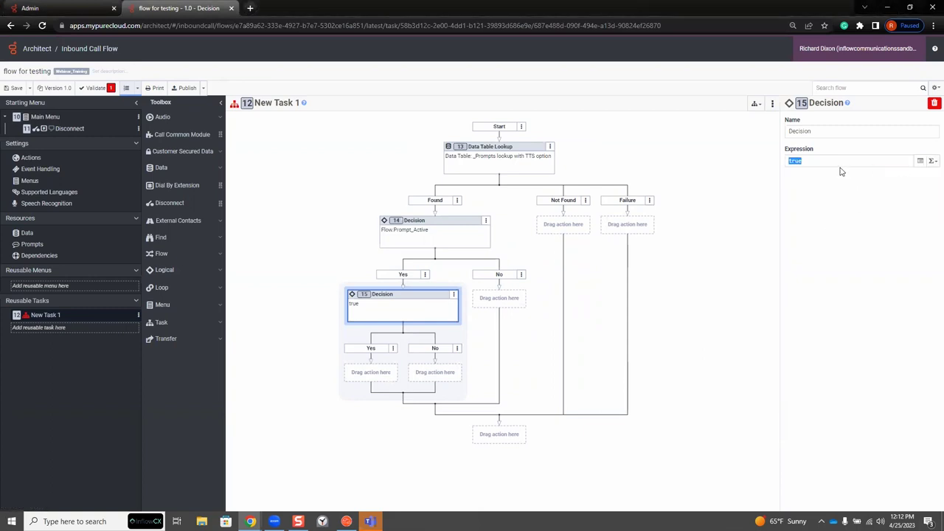
{"action": "type", "text": "flow.tt"}
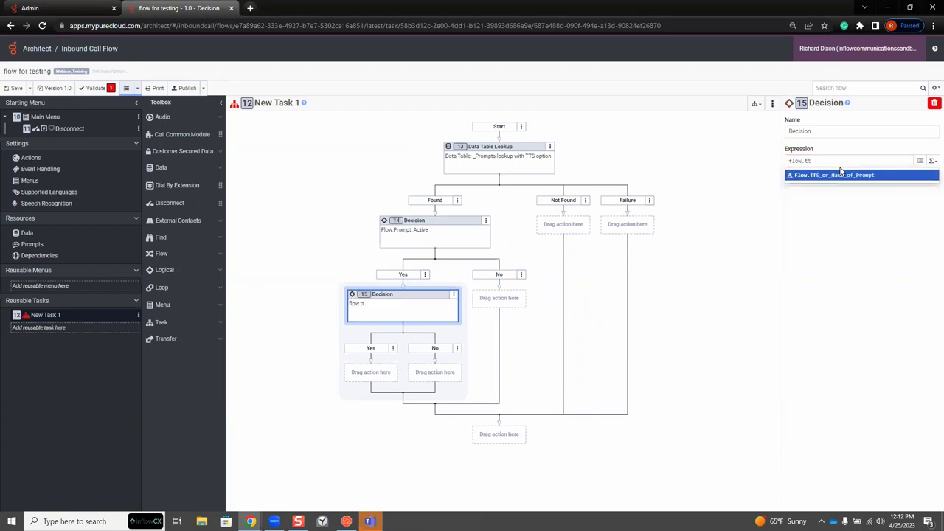
{"action": "key", "text": "BackSpace"}
{"action": "key", "text": "BackSpace"}
{"action": "type", "text": "prom"}
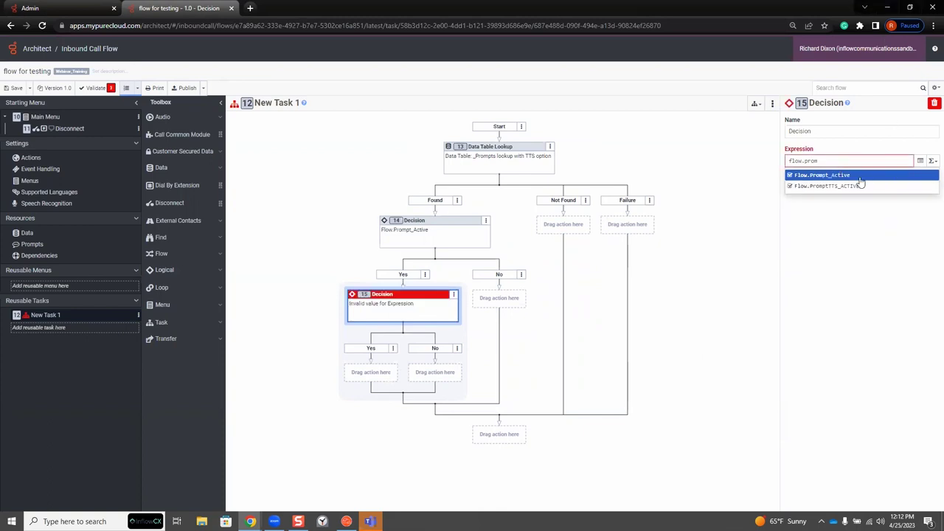
{"action": "left_click", "coordinate": [860, 186]}
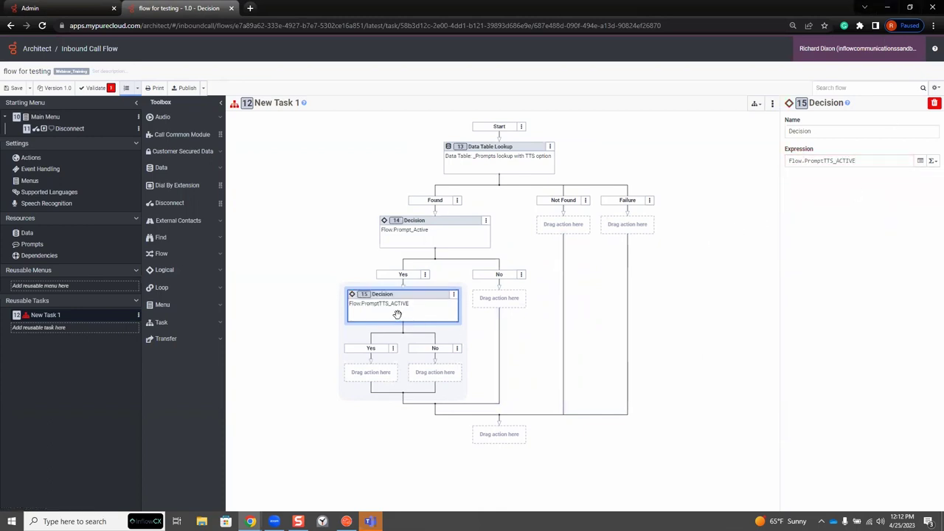
- Add a Play Audio action to the Yes path of the Flow.PromptTTS_ACTIVE decision and name it "Play TTS of Data Table Value"
{"action": "left_click", "coordinate": [370, 379]}
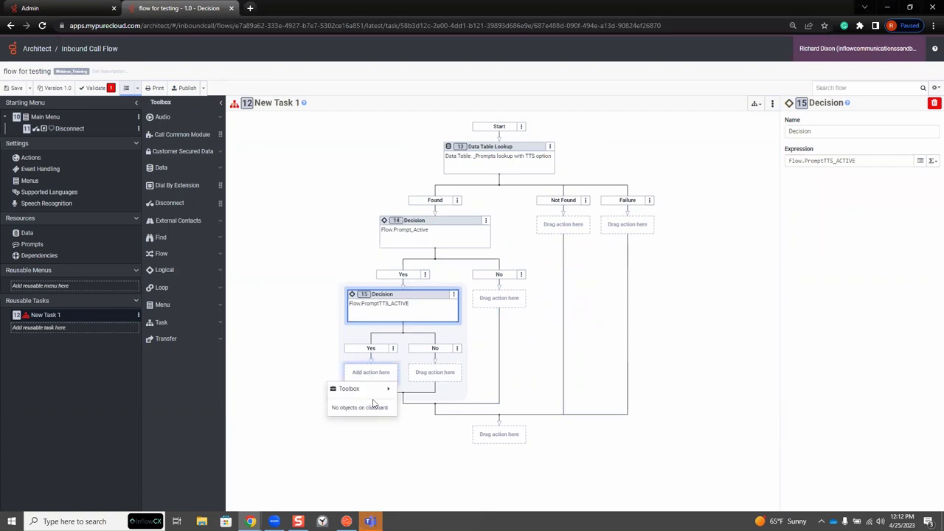
{"action": "mouse_move", "coordinate": [387, 391]}
{"action": "mouse_move", "coordinate": [421, 239]}
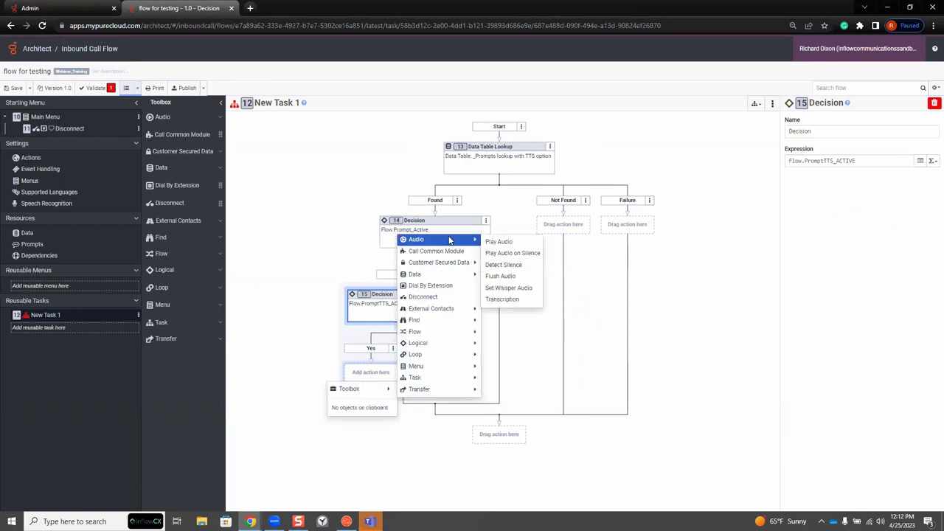
{"action": "left_click", "coordinate": [491, 243]}
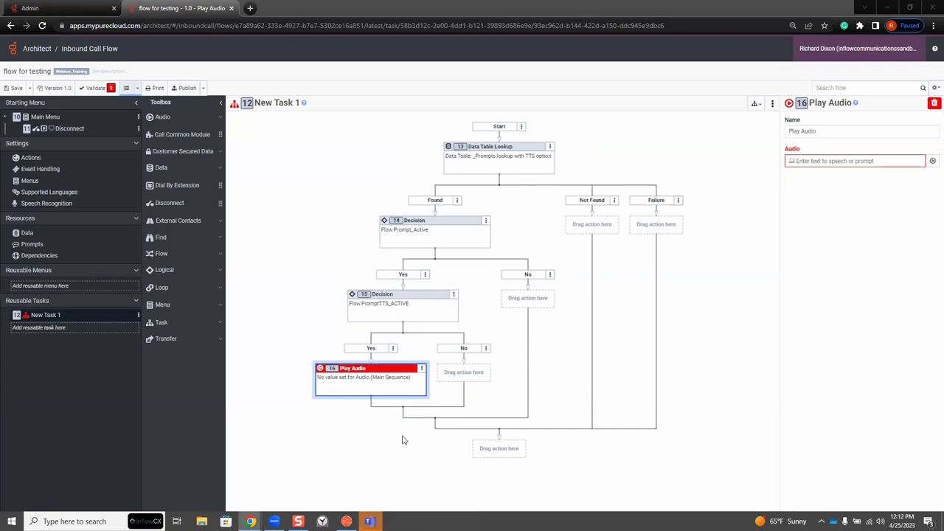
{"action": "triple_click", "coordinate": [877, 131]}
{"action": "type", "text": "Play TTS of Data Table Value"}
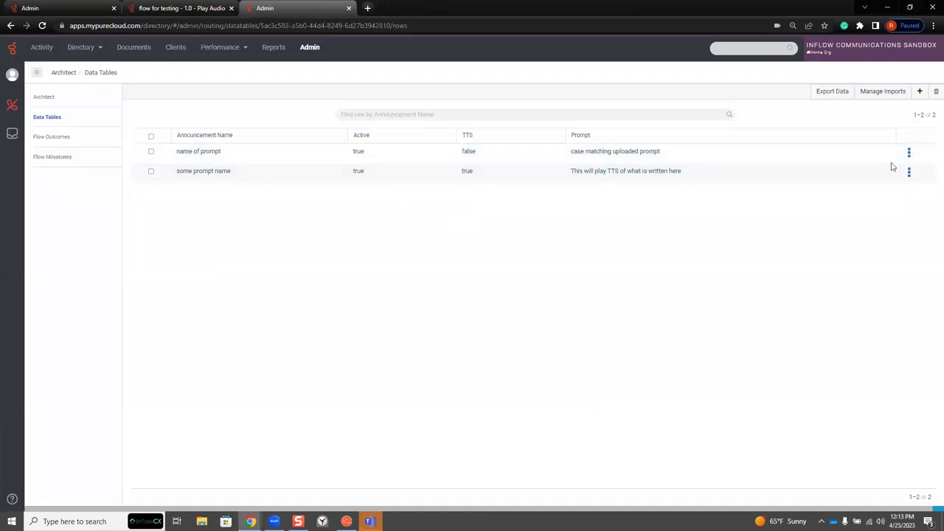
- Start a new row in the prompts data table with announcement name webinar, and enable Active and TTS
{"action": "left_click", "coordinate": [920, 92]}
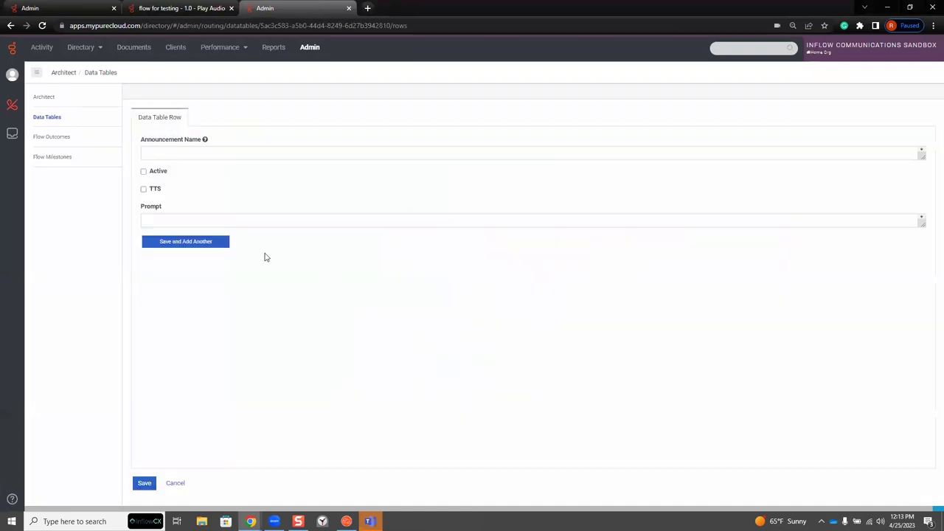
{"action": "left_click", "coordinate": [166, 156]}
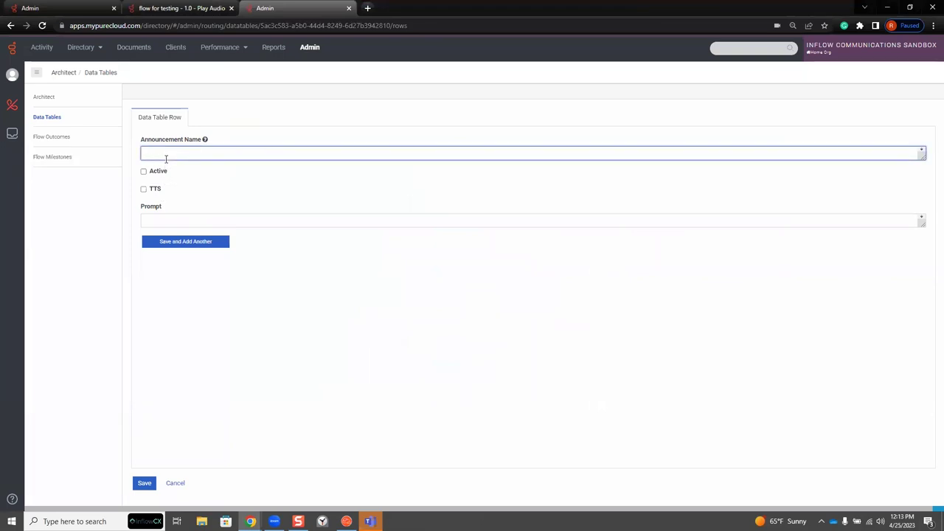
{"action": "type", "text": "webinar"}
{"action": "left_click", "coordinate": [143, 172]}
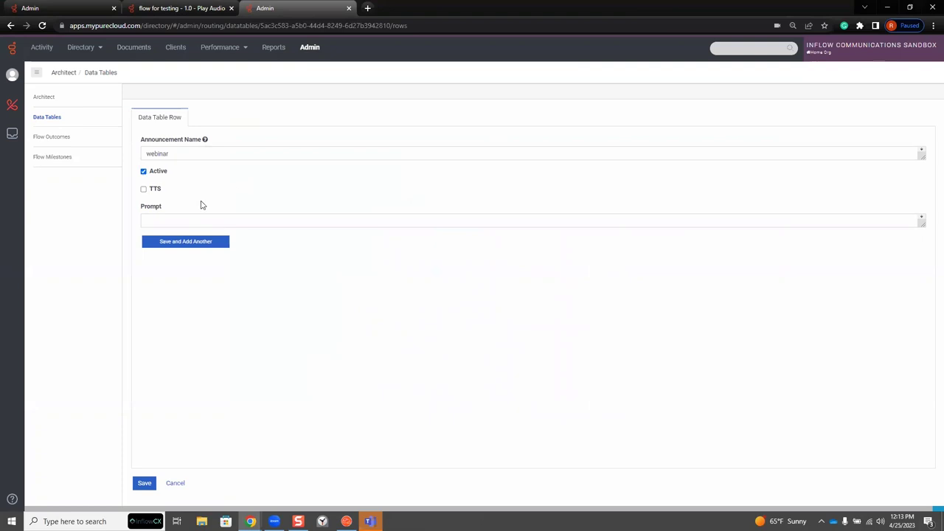
{"action": "left_click", "coordinate": [144, 190]}
- Save the webinar row with the prompt text "Hello World" and reopen that row from the table
{"action": "left_click", "coordinate": [249, 223]}
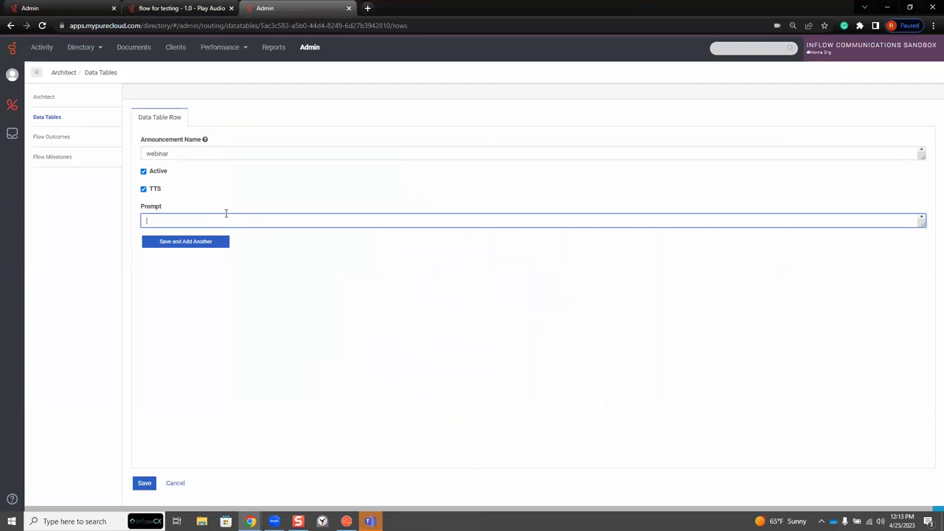
{"action": "type", "text": "Hellow"}
{"action": "key", "text": "BackSpace"}
{"action": "type", "text": "World"}
{"action": "left_click", "coordinate": [209, 242]}
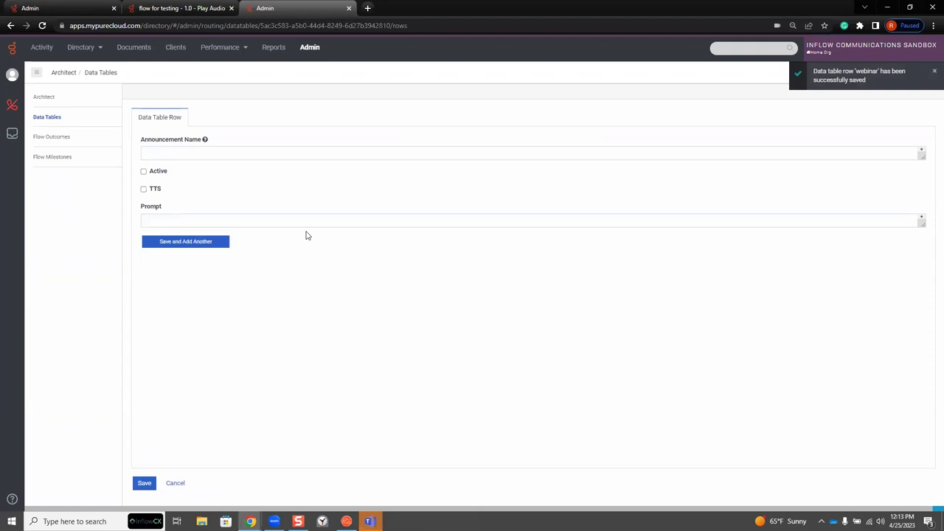
{"action": "left_click", "coordinate": [179, 483]}
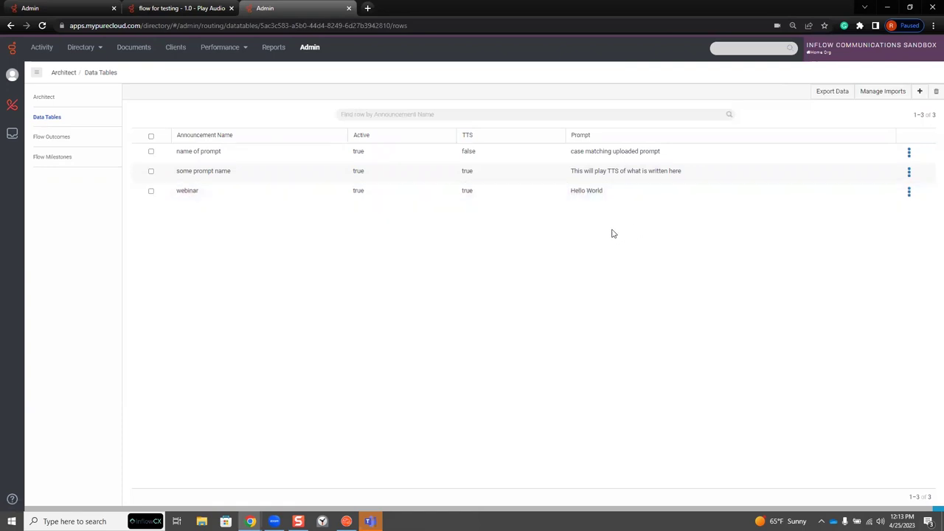
{"action": "left_click", "coordinate": [509, 195]}
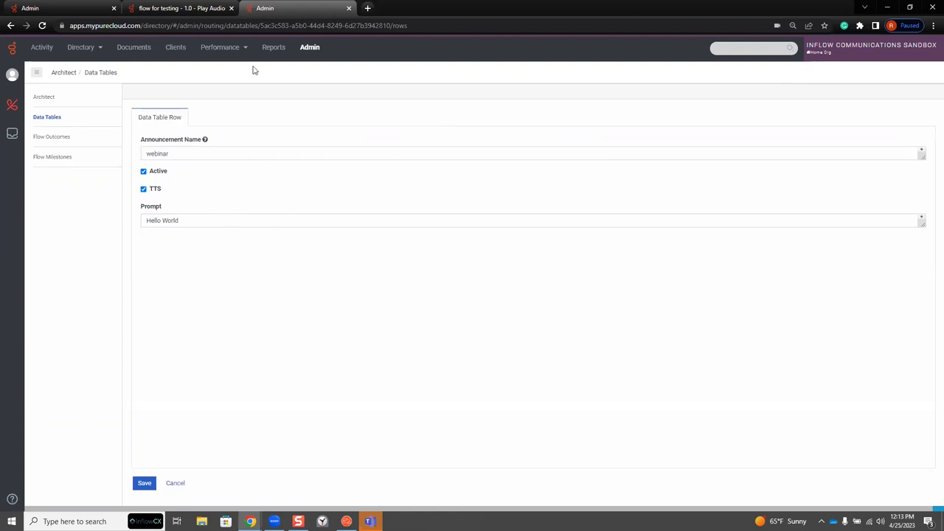
- Back in the call flow, replace the empty text-to-speech item in the Play Audio action's audio sequence with a data item
{"action": "left_click", "coordinate": [201, 8]}
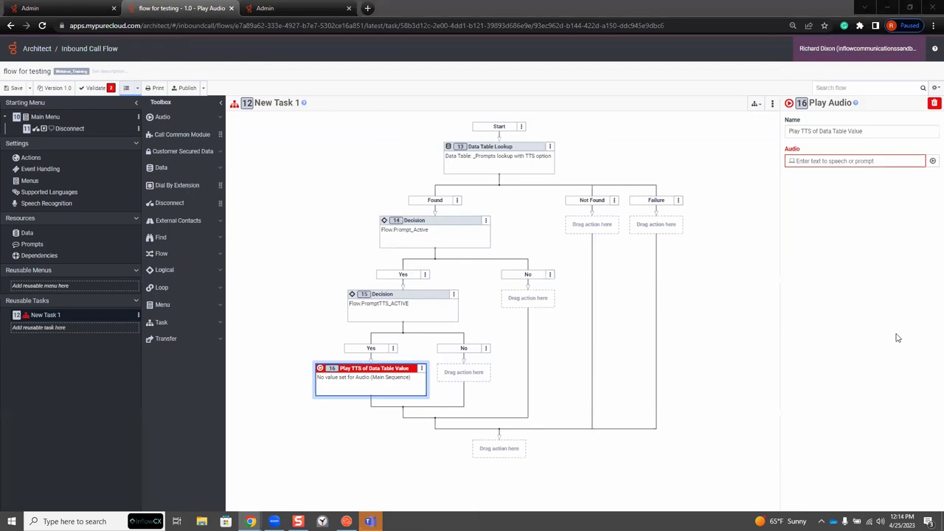
{"action": "left_click", "coordinate": [933, 162]}
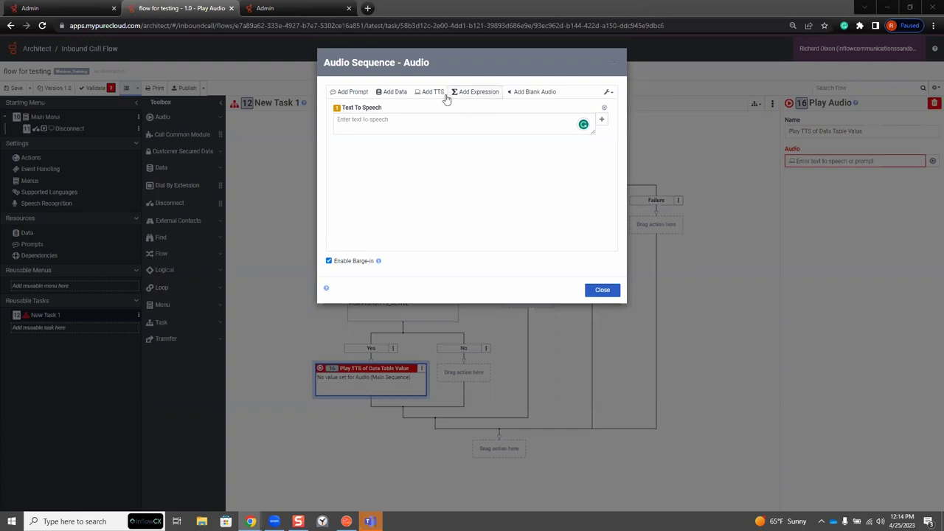
{"action": "left_click", "coordinate": [402, 96]}
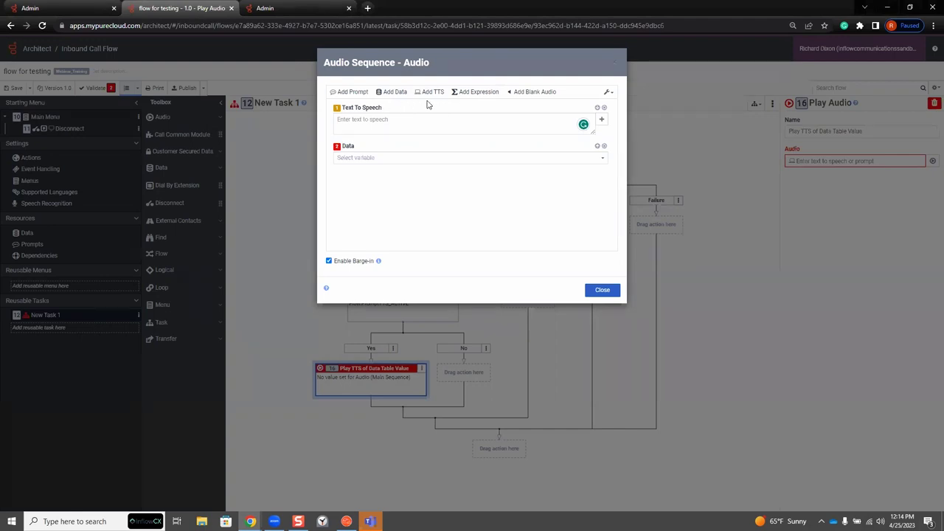
{"action": "left_click", "coordinate": [604, 108]}
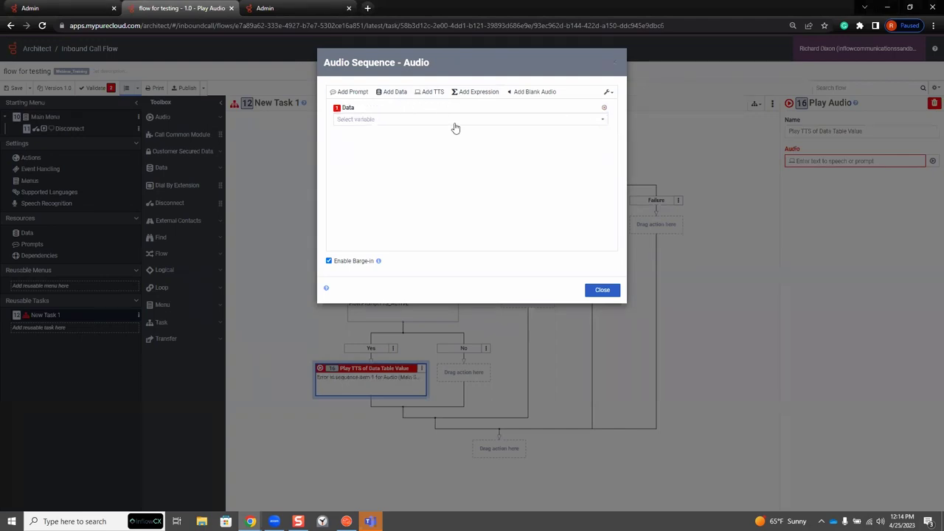
- Set the audio sequence's data item to the variable Flow.TTS_or_Name_of_Prompt
{"action": "left_click", "coordinate": [440, 122]}
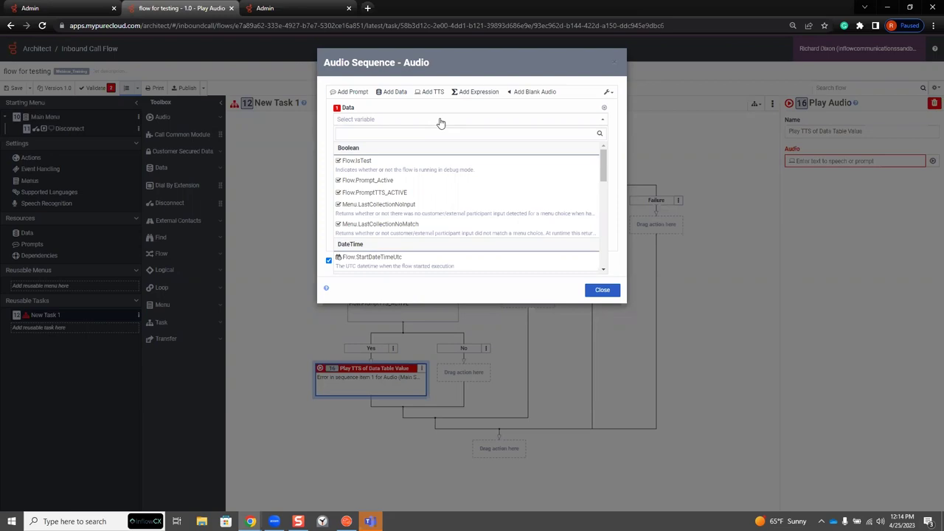
{"action": "type", "text": "Flow."}
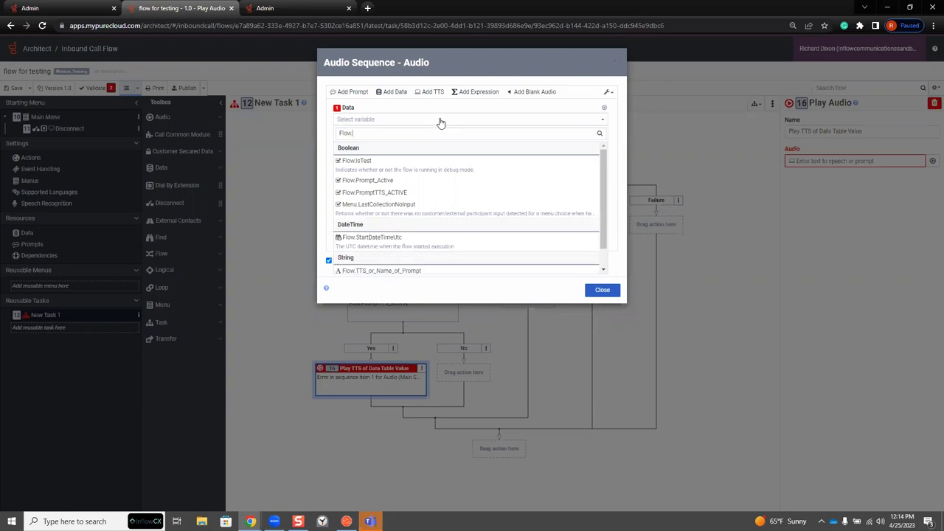
{"action": "type", "text": "tt"}
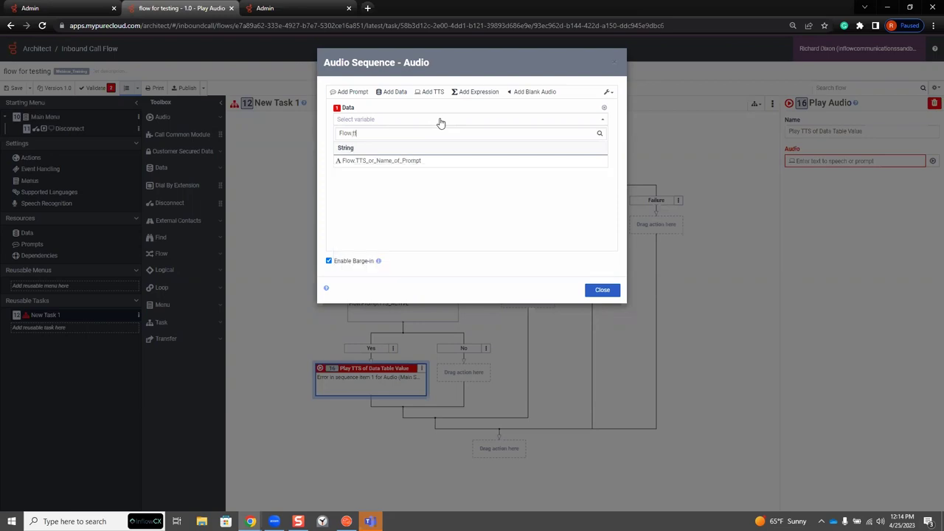
{"action": "left_click", "coordinate": [417, 161]}
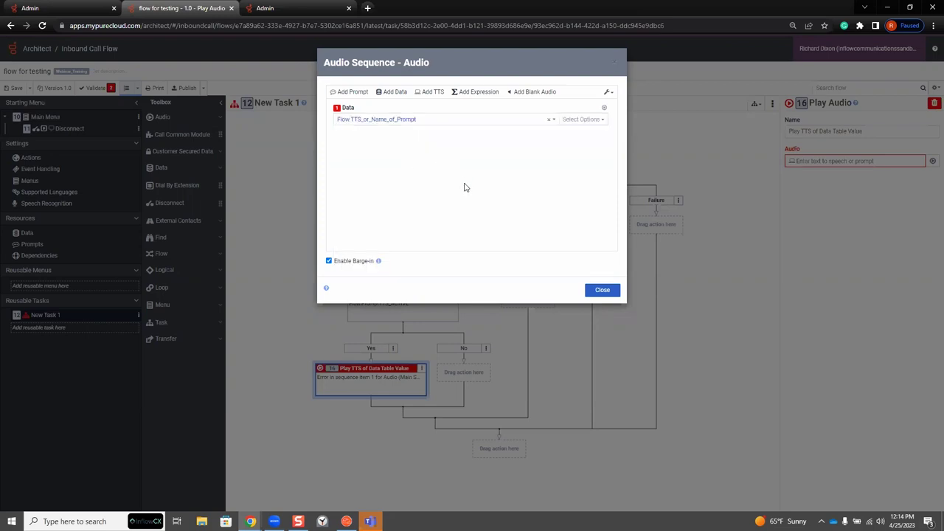
- Set the Flow.TTS_or_Name_of_Prompt data item in the Play Audio sequence to play as Text to speech and close the sequence
{"action": "left_click", "coordinate": [601, 291]}
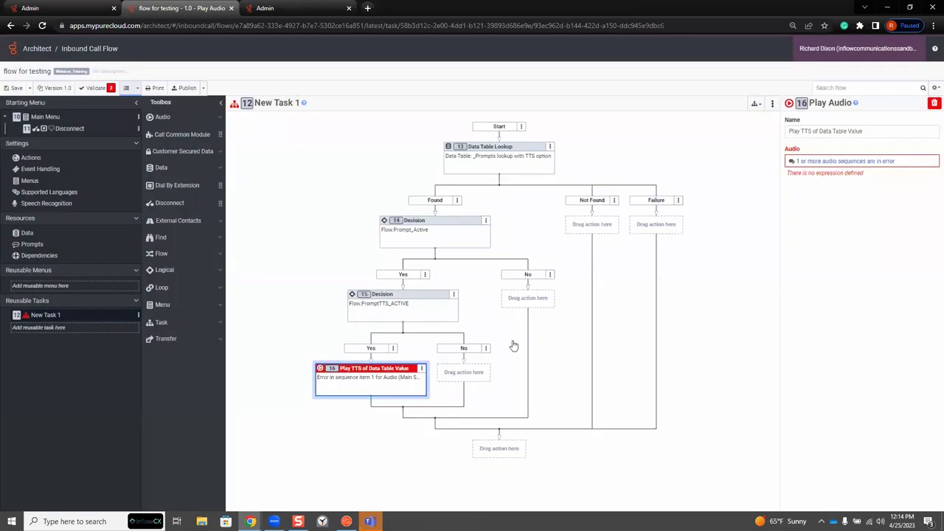
{"action": "left_click", "coordinate": [889, 164]}
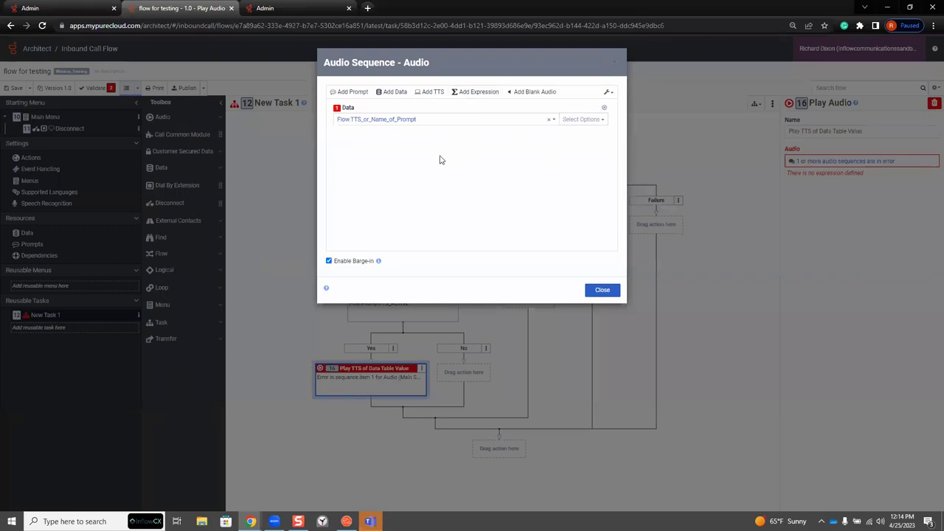
{"action": "left_click", "coordinate": [586, 121]}
{"action": "left_click", "coordinate": [590, 157]}
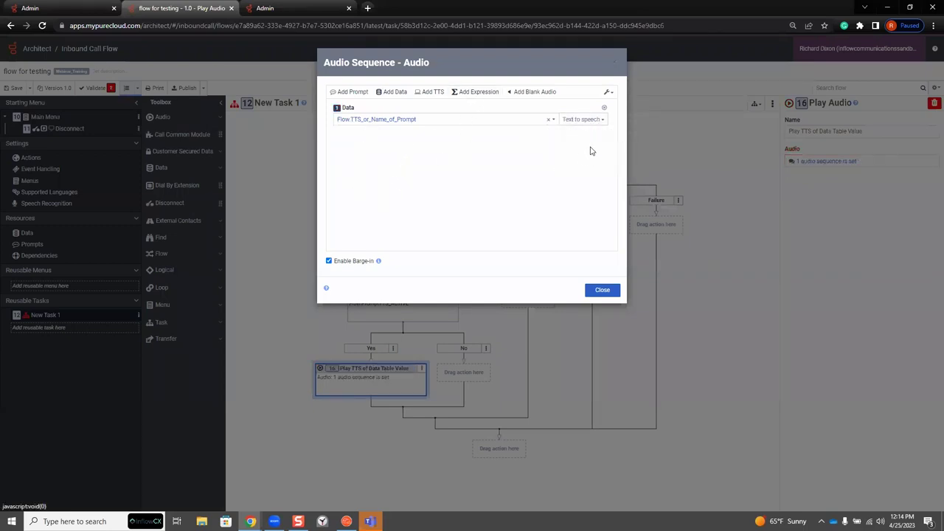
{"action": "left_click", "coordinate": [610, 292]}
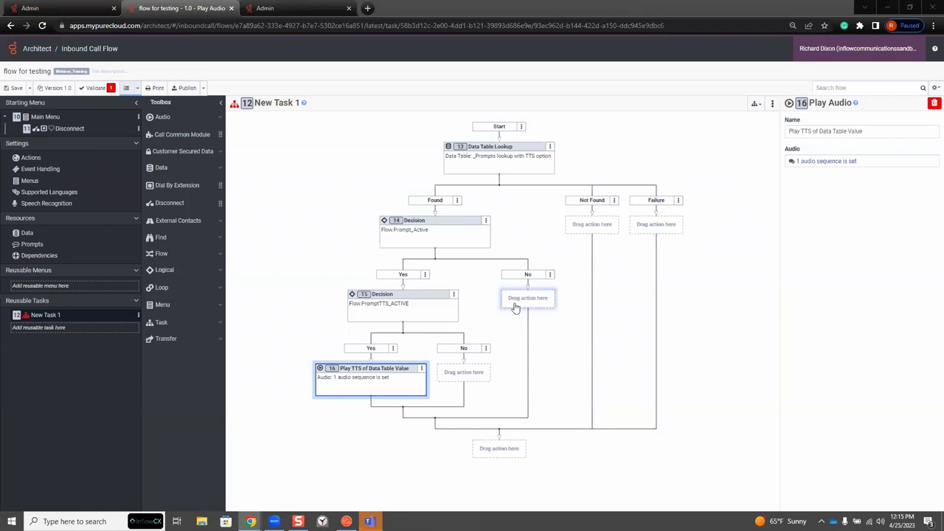
- Add a Find User Prompt action to the No branch of the Flow.Prompt_Active decision
{"action": "right_click", "coordinate": [517, 309]}
{"action": "mouse_move", "coordinate": [534, 324]}
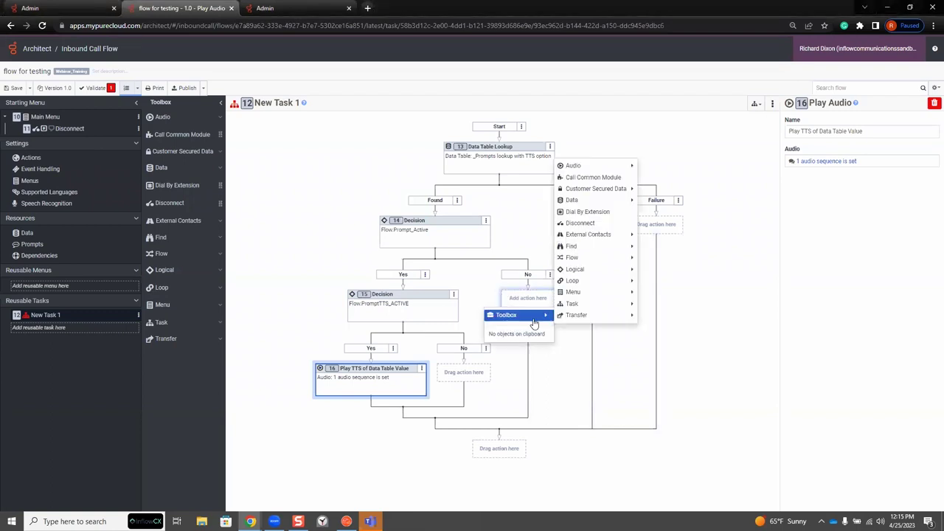
{"action": "mouse_move", "coordinate": [608, 252]}
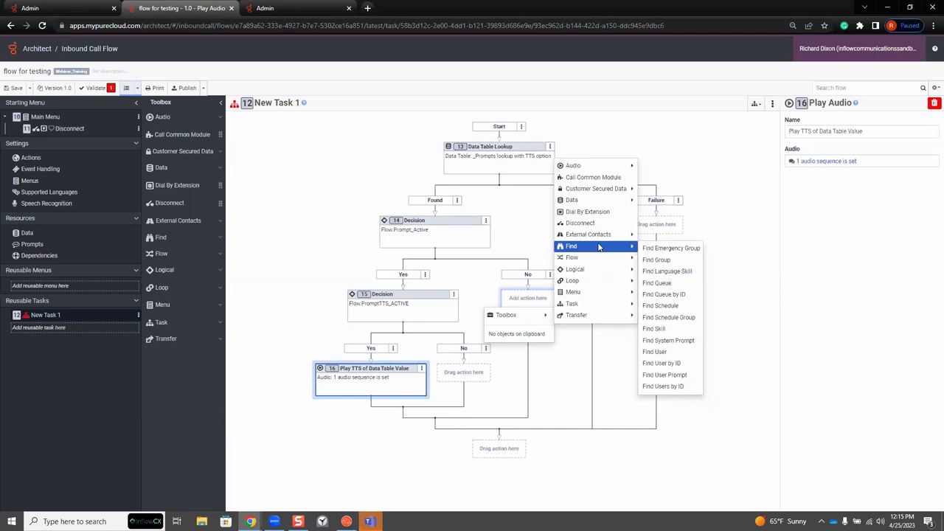
{"action": "left_click", "coordinate": [689, 375]}
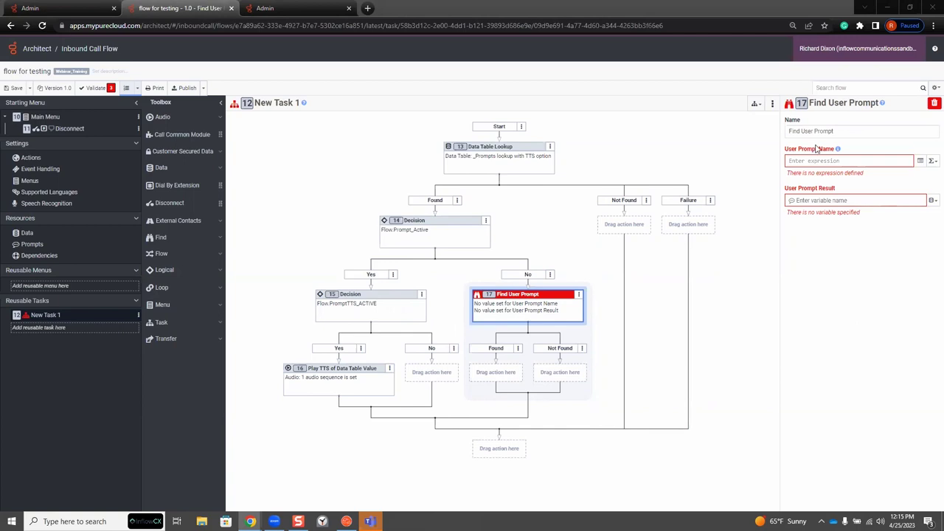
- Set the Find User Prompt action's user prompt name to the variable Flow.TTS_or_Name_of_Prompt
{"action": "left_click", "coordinate": [879, 160]}
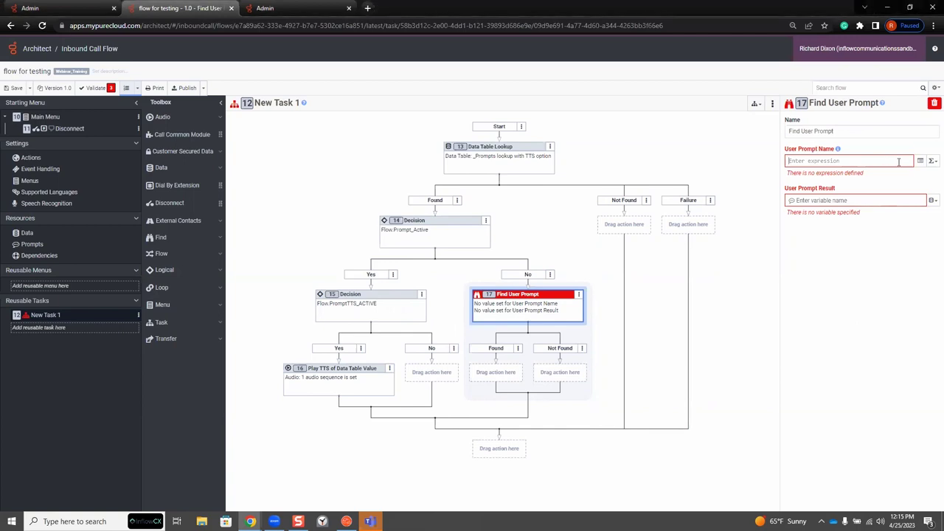
{"action": "type", "text": "Flow.TTS_OR_PROMT_NAME_GOES_HERE_PROMPT"}
{"action": "left_click", "coordinate": [811, 160]}
{"action": "key", "text": "Home"}
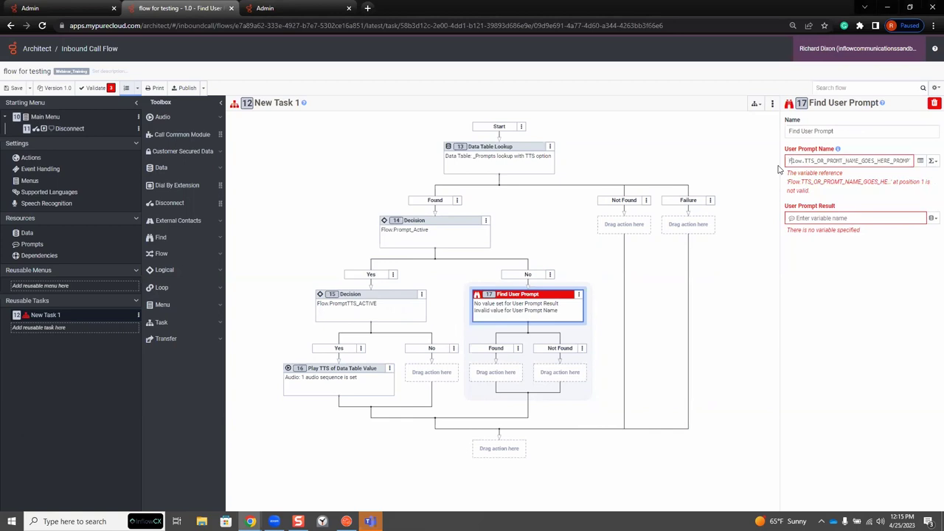
{"action": "key", "text": "ctrl+Right"}
{"action": "key", "text": "Delete"}
{"action": "key", "text": "Delete"}
{"action": "key", "text": "Delete"}
{"action": "key", "text": "Delete"}
{"action": "key", "text": "Delete"}
{"action": "key", "text": "Delete"}
{"action": "key", "text": "Delete"}
{"action": "key", "text": "Delete"}
{"action": "key", "text": "Delete"}
{"action": "key", "text": "Delete"}
{"action": "key", "text": "Delete"}
{"action": "key", "text": "Delete"}
{"action": "key", "text": "Delete"}
{"action": "key", "text": "Delete"}
{"action": "key", "text": "Delete"}
{"action": "key", "text": "Delete"}
{"action": "key", "text": "Delete"}
{"action": "key", "text": "Delete"}
{"action": "key", "text": "Delete"}
{"action": "key", "text": "Delete"}
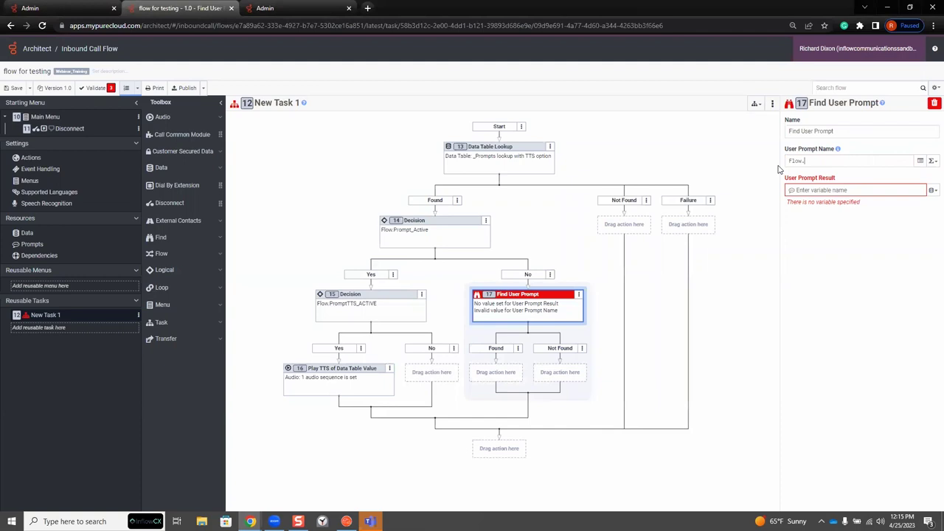
{"action": "type", "text": "tts"}
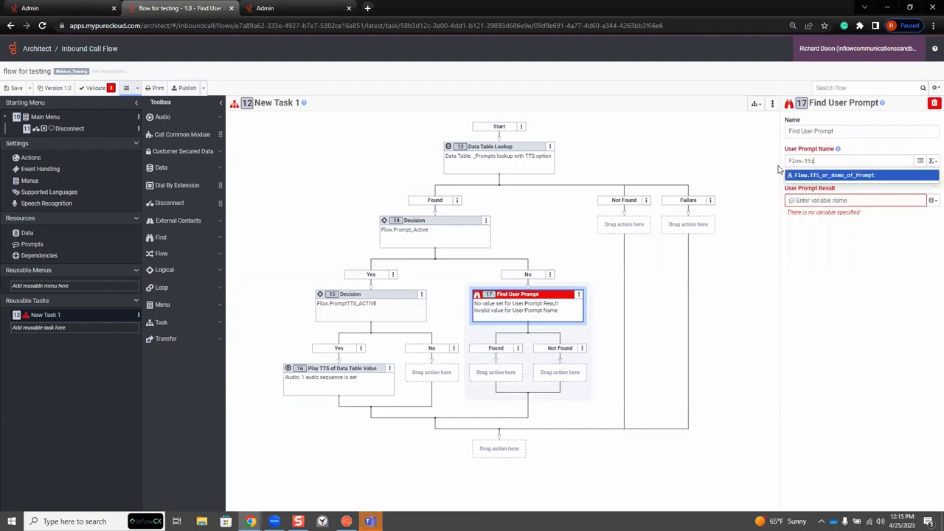
{"action": "left_click", "coordinate": [825, 177]}
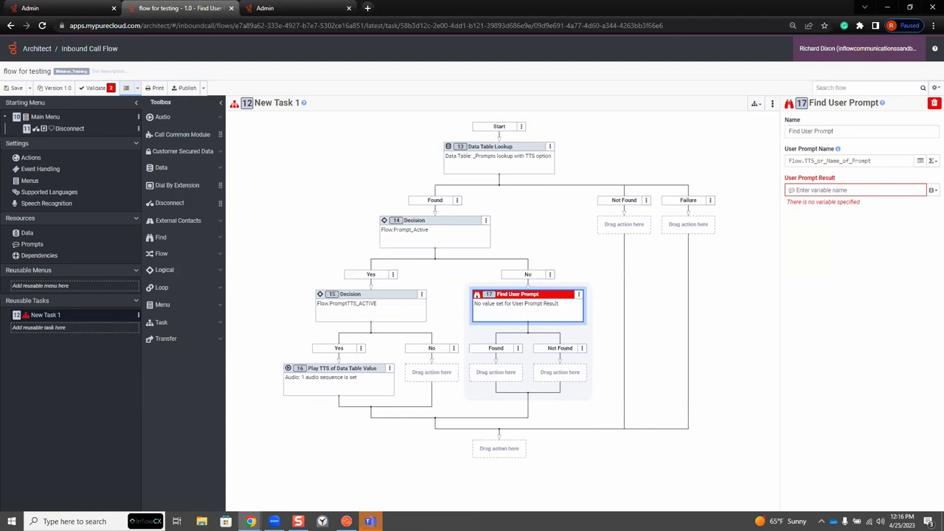
- Store the Find User Prompt action's user prompt result in the variable Flow.prompt_Name
{"action": "left_click", "coordinate": [838, 189]}
{"action": "type", "text": "Flow.prompt_Name"}
{"action": "key", "text": "Return"}
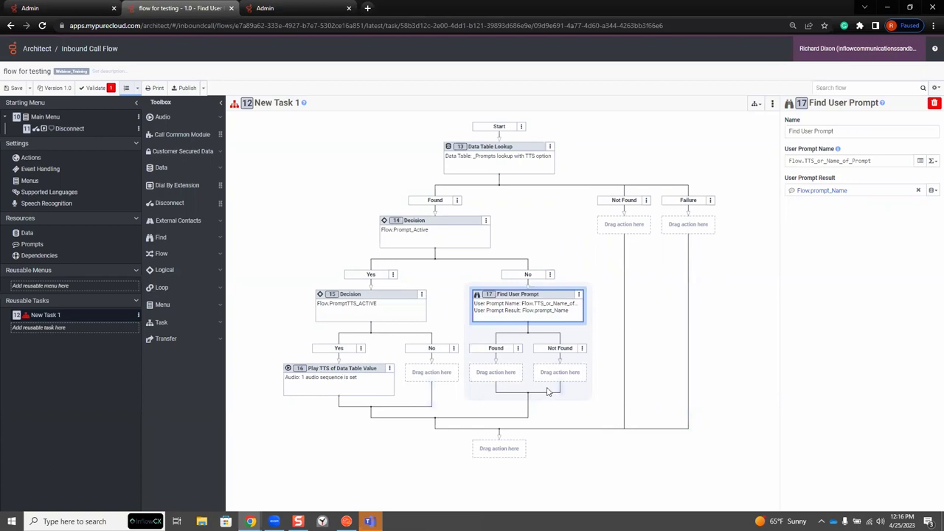
- Add a Play Audio action to the Found branch of the Find User Prompt action
{"action": "left_click", "coordinate": [505, 372]}
{"action": "mouse_move", "coordinate": [476, 388]}
{"action": "mouse_move", "coordinate": [546, 389]}
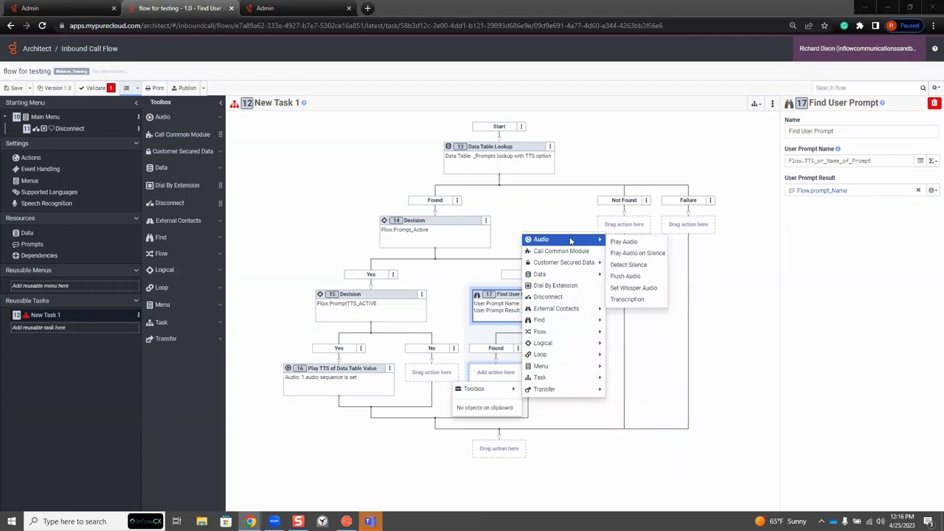
{"action": "left_click", "coordinate": [626, 242]}
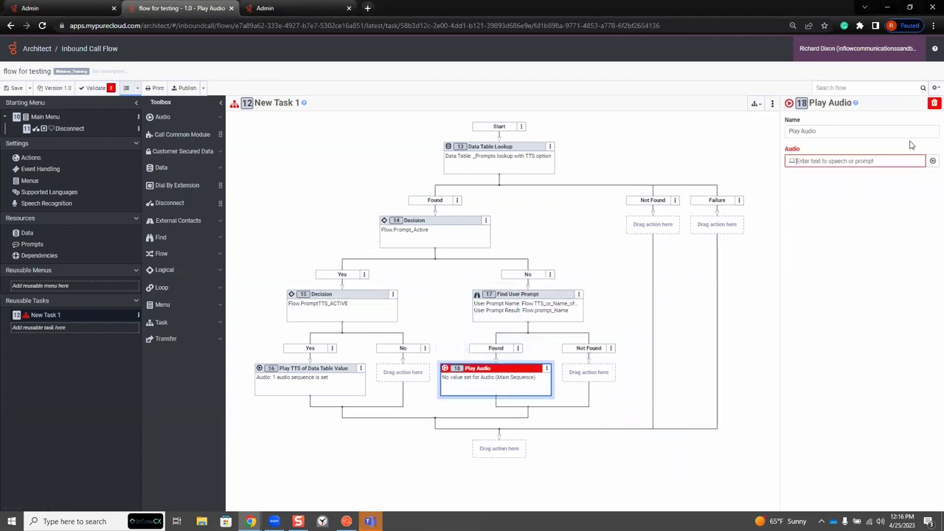
- Add a data item with Flow.prompt_Name to the new Play Audio action's sequence and remove the empty text-to-speech item
{"action": "left_click", "coordinate": [933, 161]}
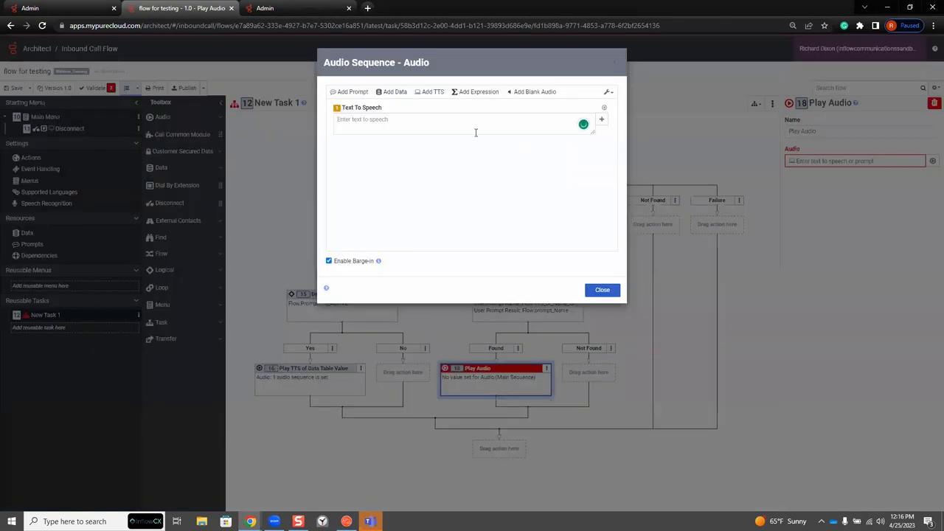
{"action": "left_click", "coordinate": [393, 91]}
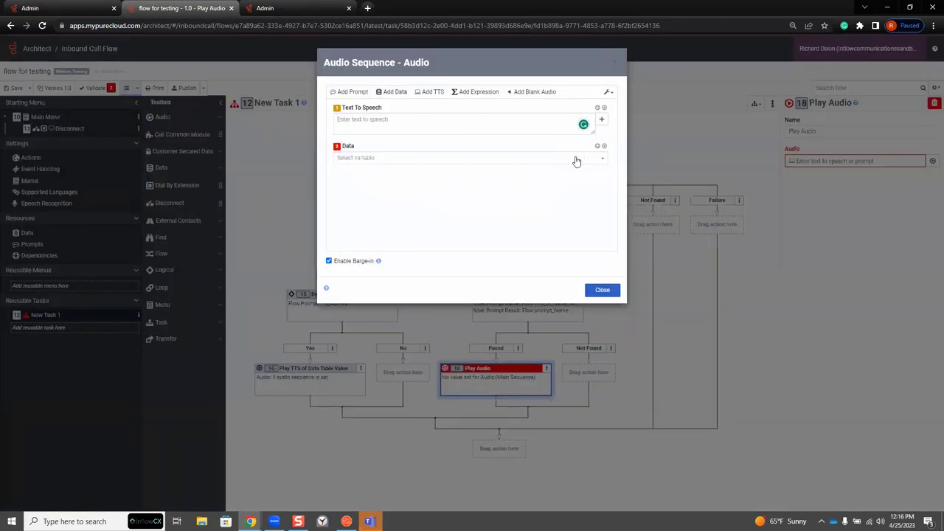
{"action": "left_click", "coordinate": [574, 157]}
{"action": "type", "text": "flow"}
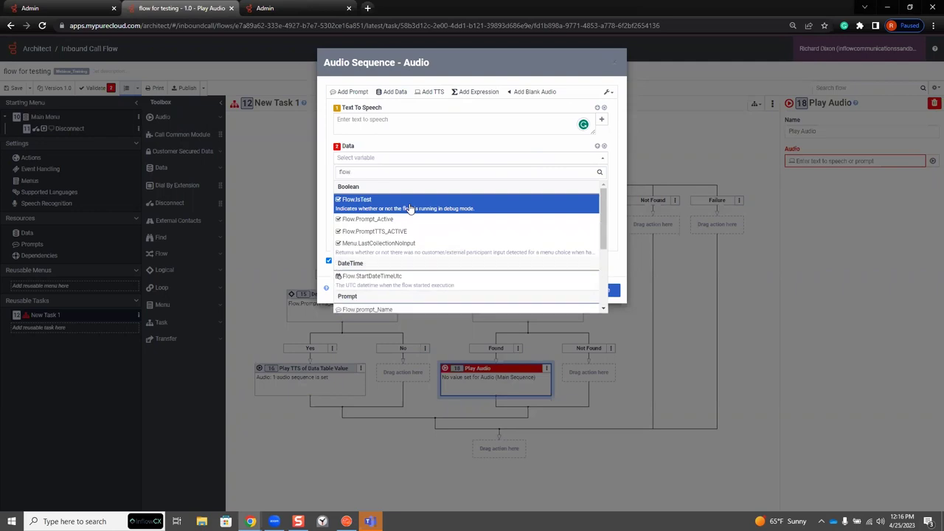
{"action": "type", "text": ".prom"}
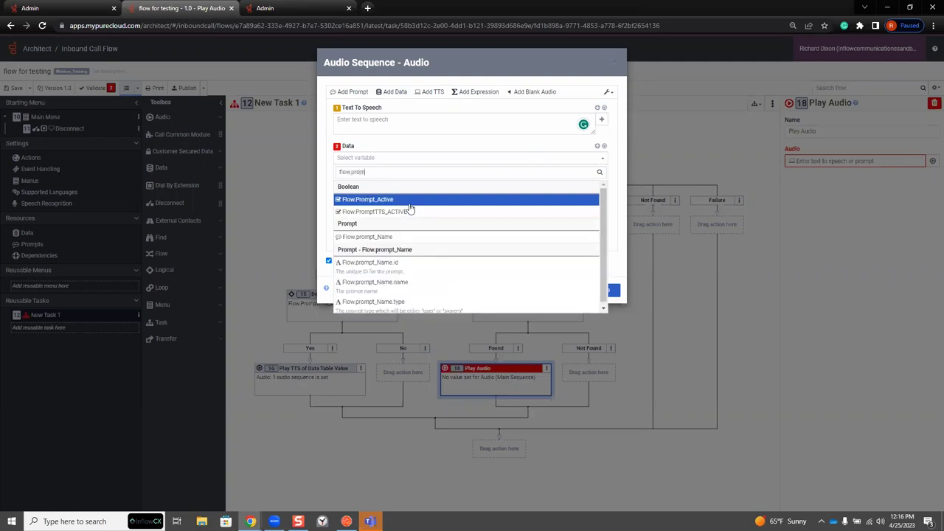
{"action": "type", "text": "pt"}
{"action": "left_click", "coordinate": [383, 237]}
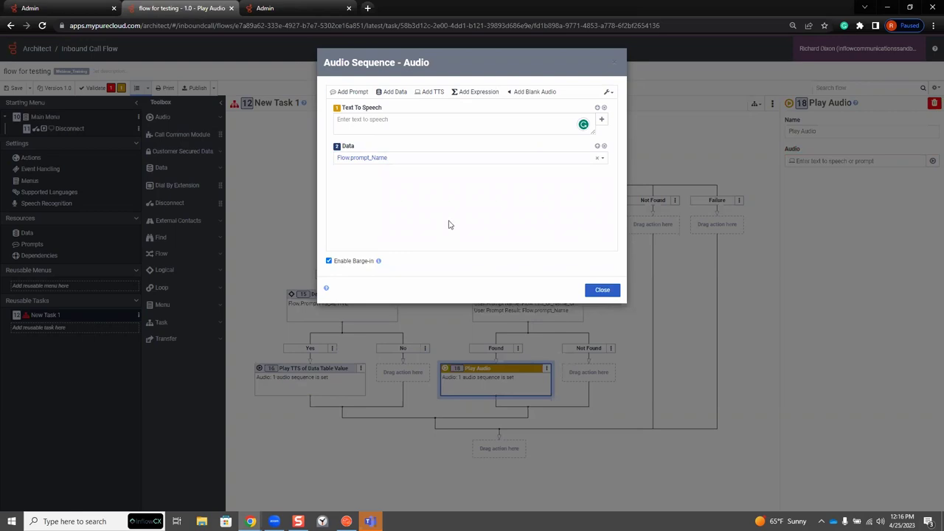
{"action": "left_click", "coordinate": [605, 107]}
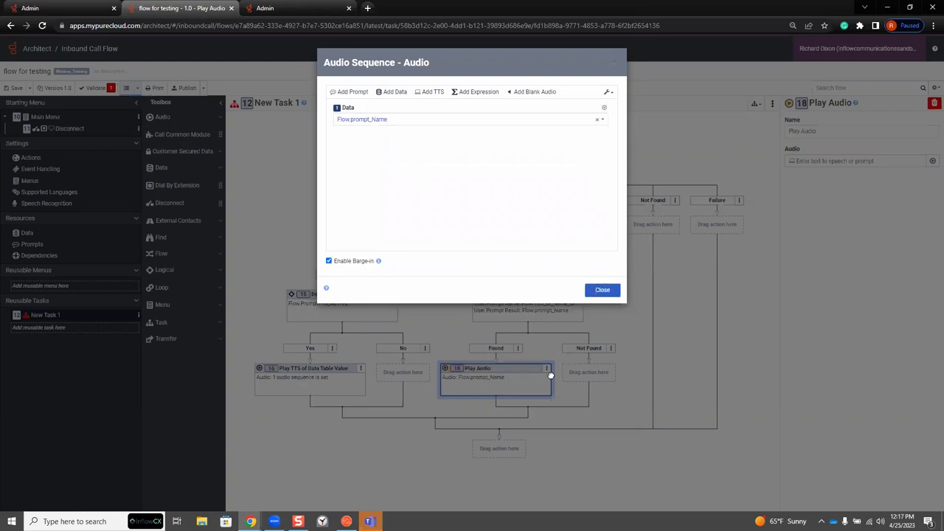
{"action": "left_click", "coordinate": [603, 290]}
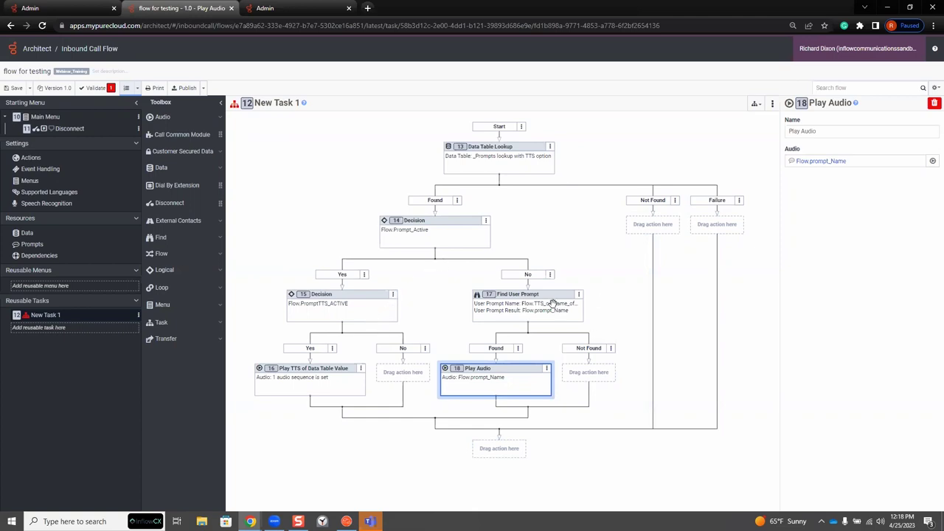
- Move the Find User Prompt action with its branches to the No branch of the Flow.PromptTTS_ACTIVE decision
{"action": "left_click_drag", "start_coordinate": [543, 296], "coordinate": [404, 363]}
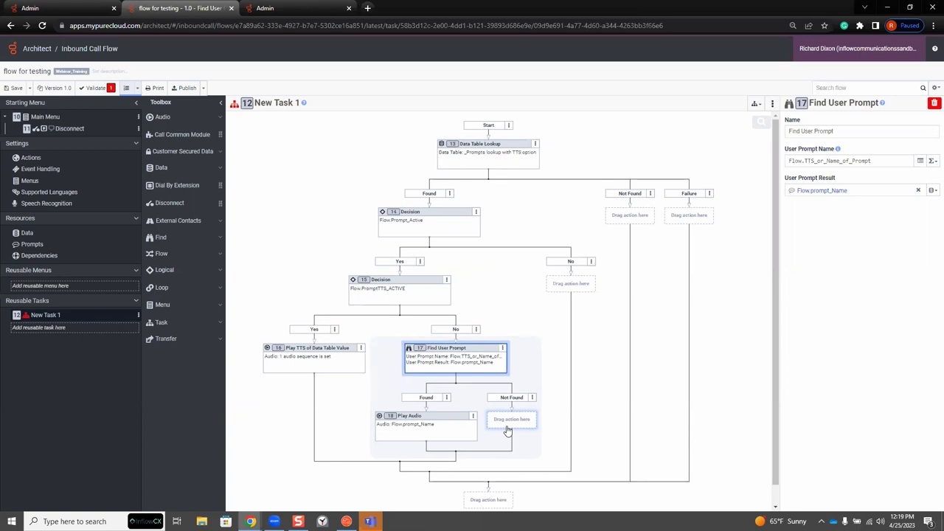
- Switch to the presentation and advance to the slide with the annotated call flow
{"action": "left_click", "coordinate": [891, 7]}
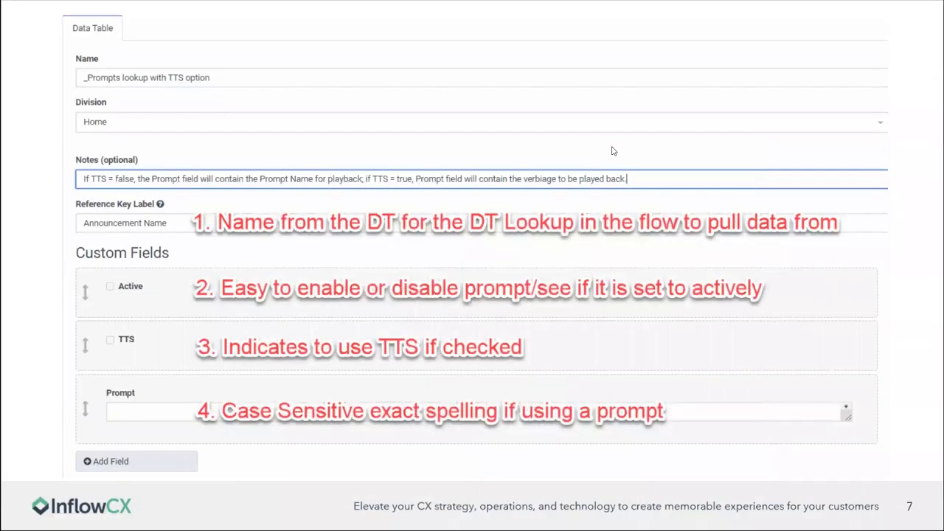
{"action": "left_click", "coordinate": [612, 221]}
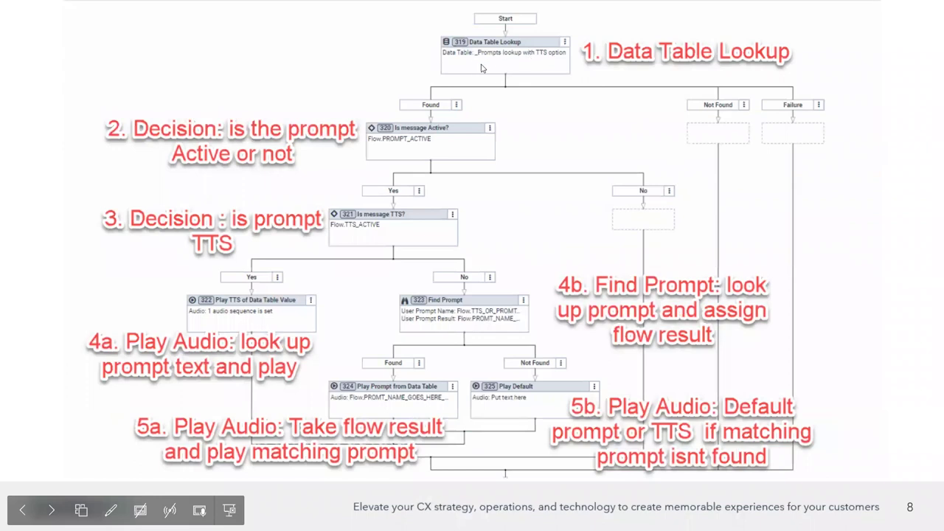